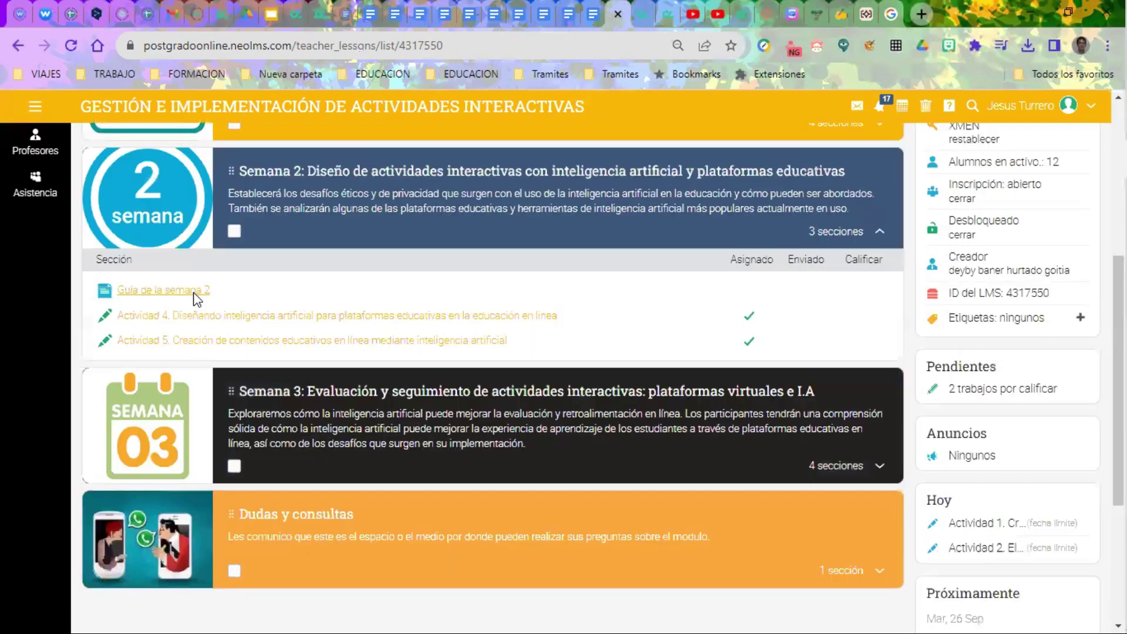
# Open the week 2 guide (Guía de la semana 2) and look through its introduction, objectives and topic videos
pyautogui.click(197, 296)
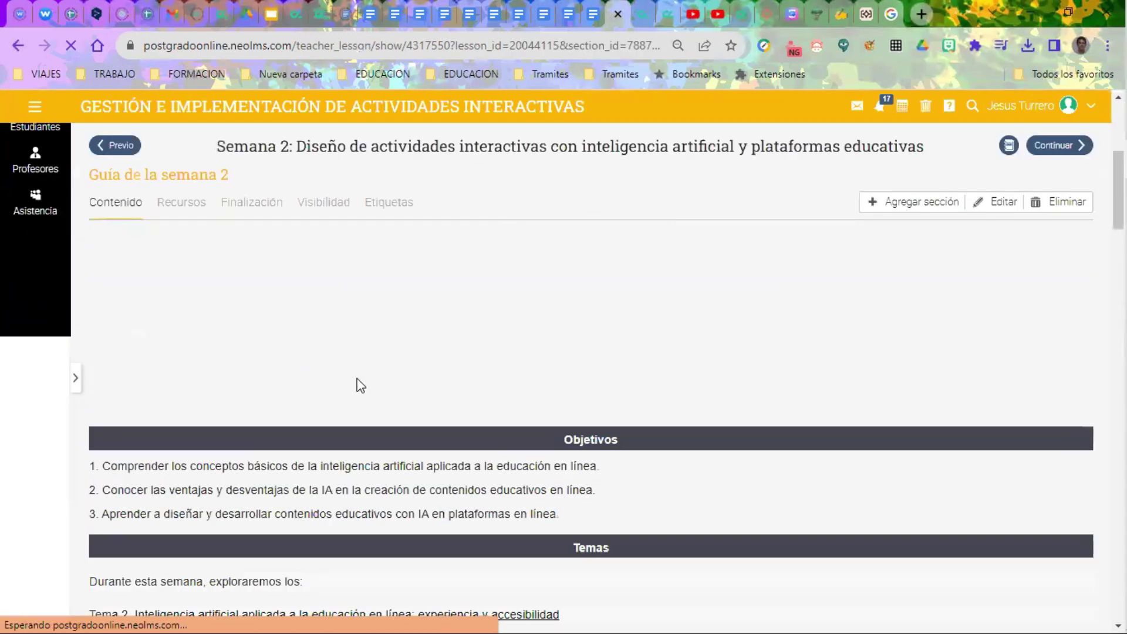
pyautogui.scroll(-3, 411, 399)
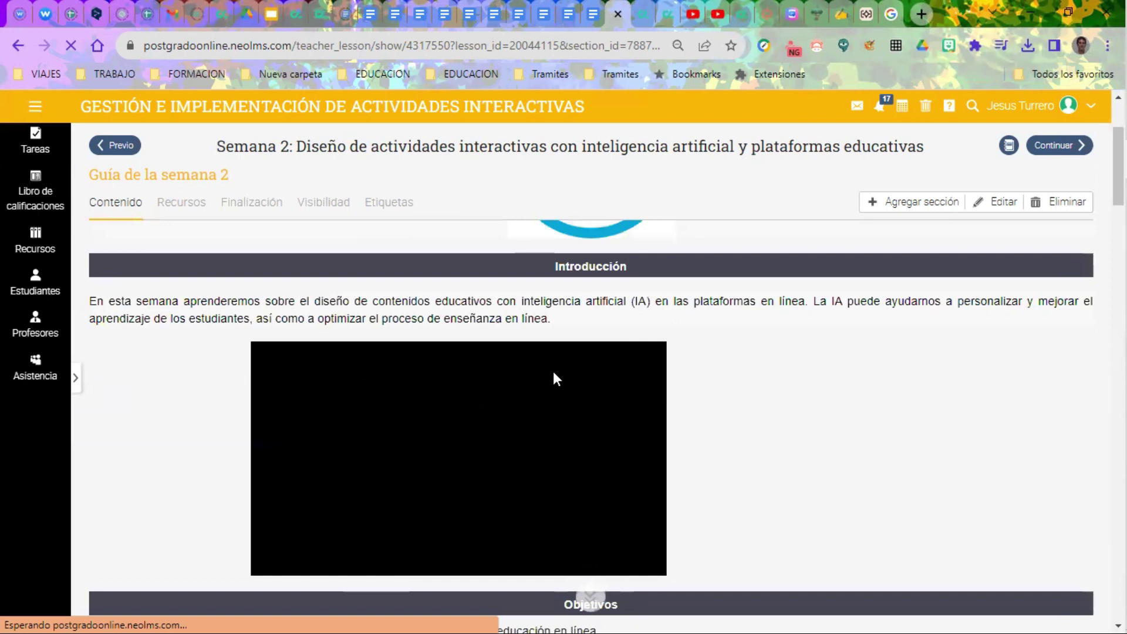
pyautogui.scroll(-3, 621, 382)
pyautogui.scroll(-2, 625, 399)
pyautogui.scroll(3, 624, 389)
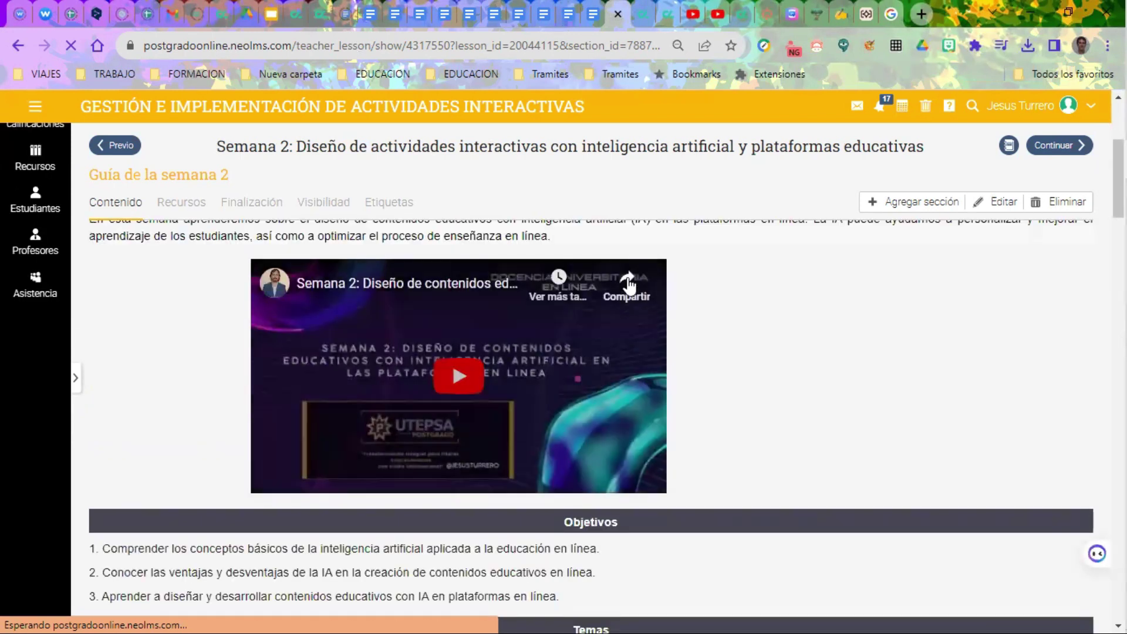
pyautogui.scroll(-3, 698, 333)
pyautogui.scroll(-4, 697, 338)
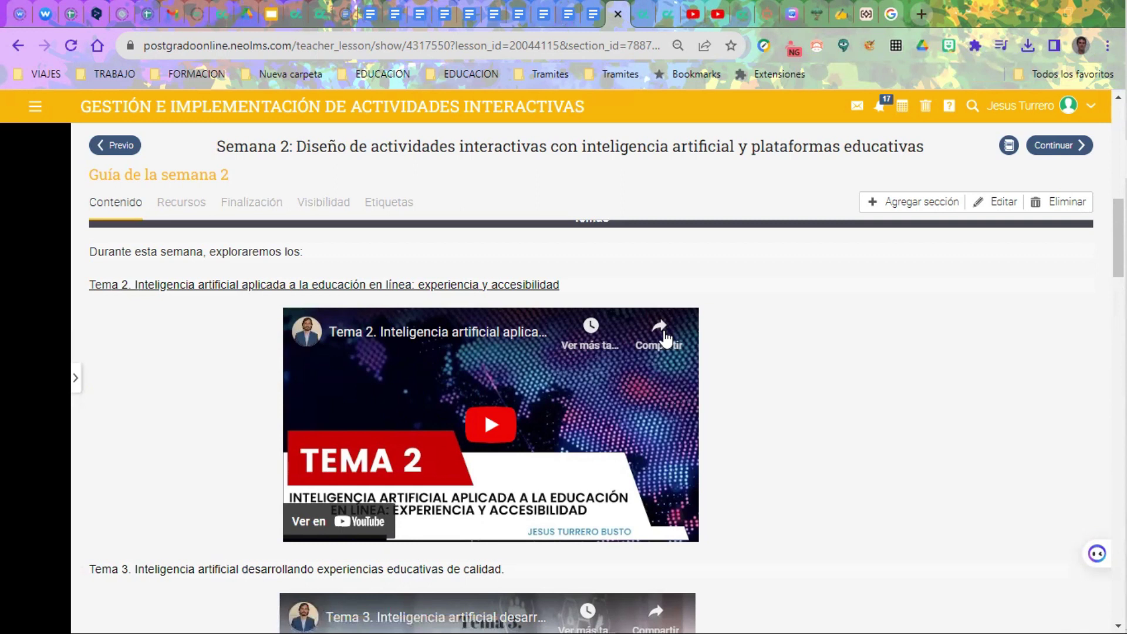
# Switch to Quizbot.ai in full screen and open the multiple-choice template for creating questions from a video
pyautogui.click(769, 20)
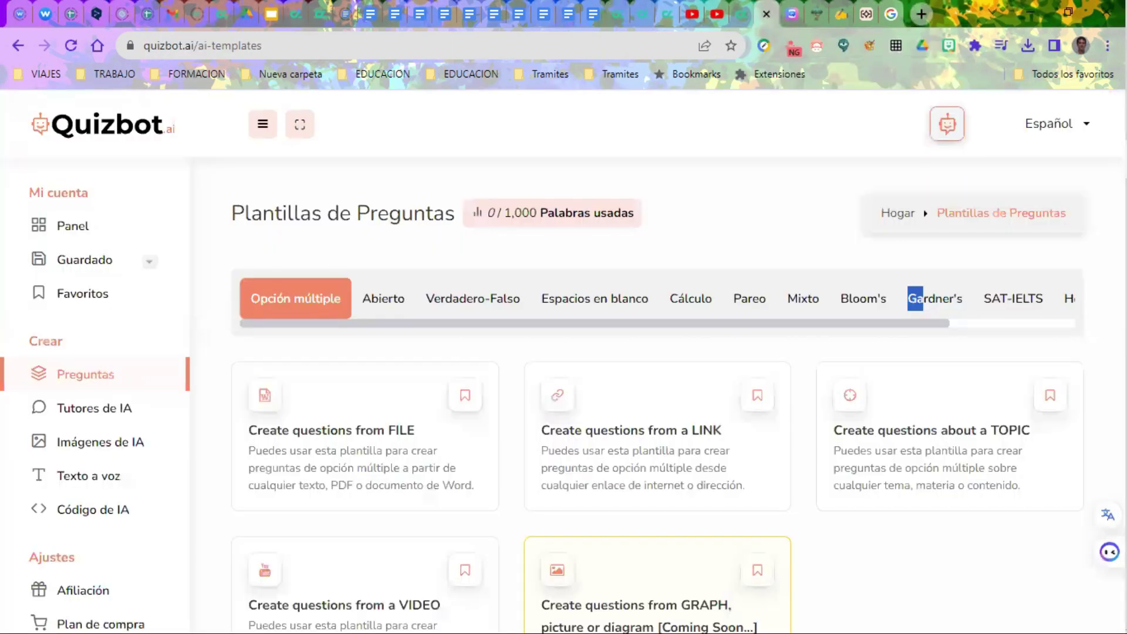
pyautogui.click(1107, 45)
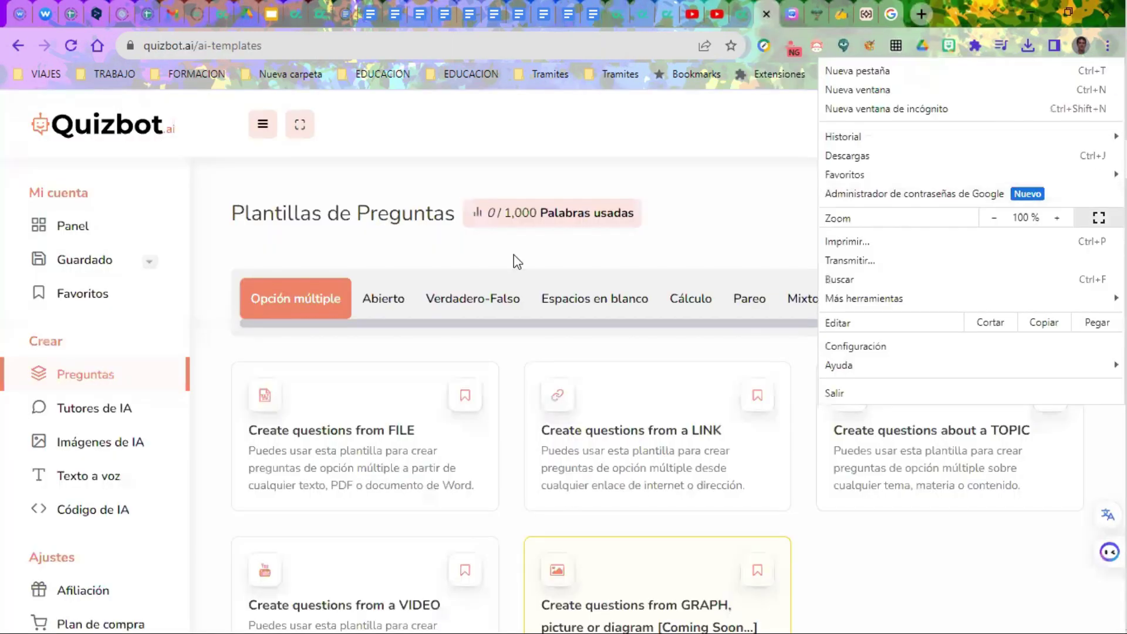
pyautogui.press('F11')
pyautogui.scroll(-2, 361, 516)
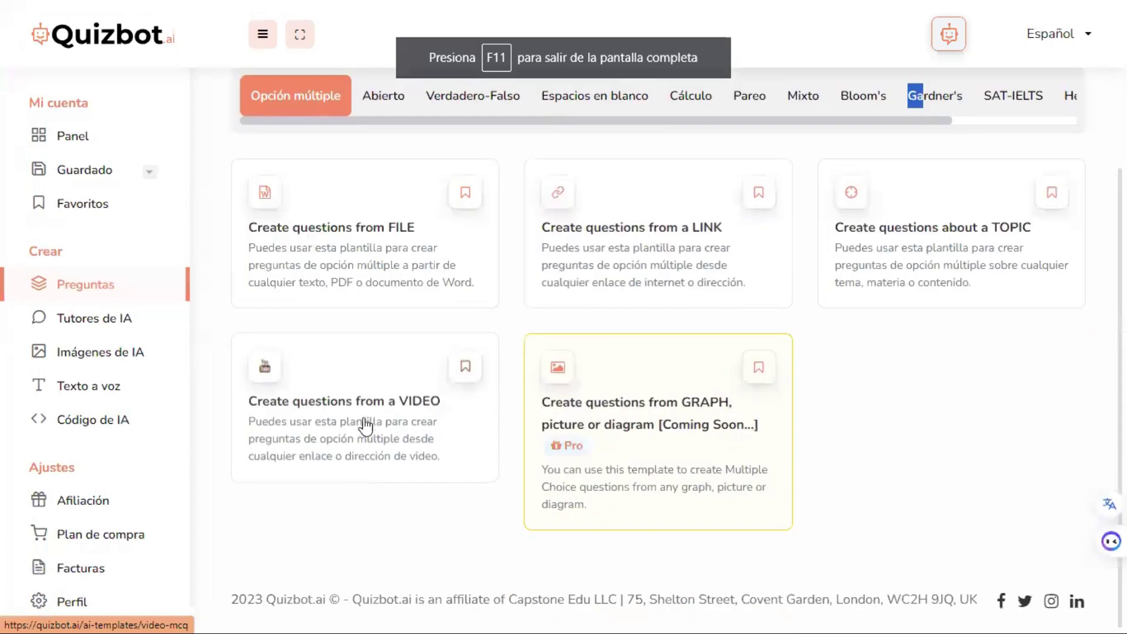
pyautogui.click(370, 399)
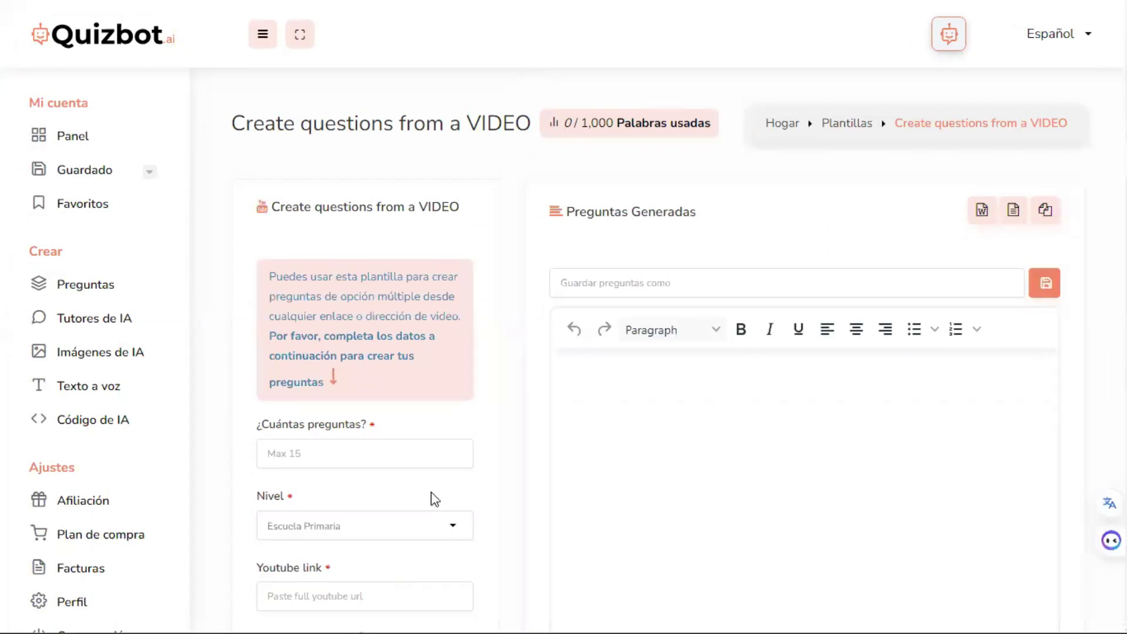
pyautogui.scroll(-1, 354, 402)
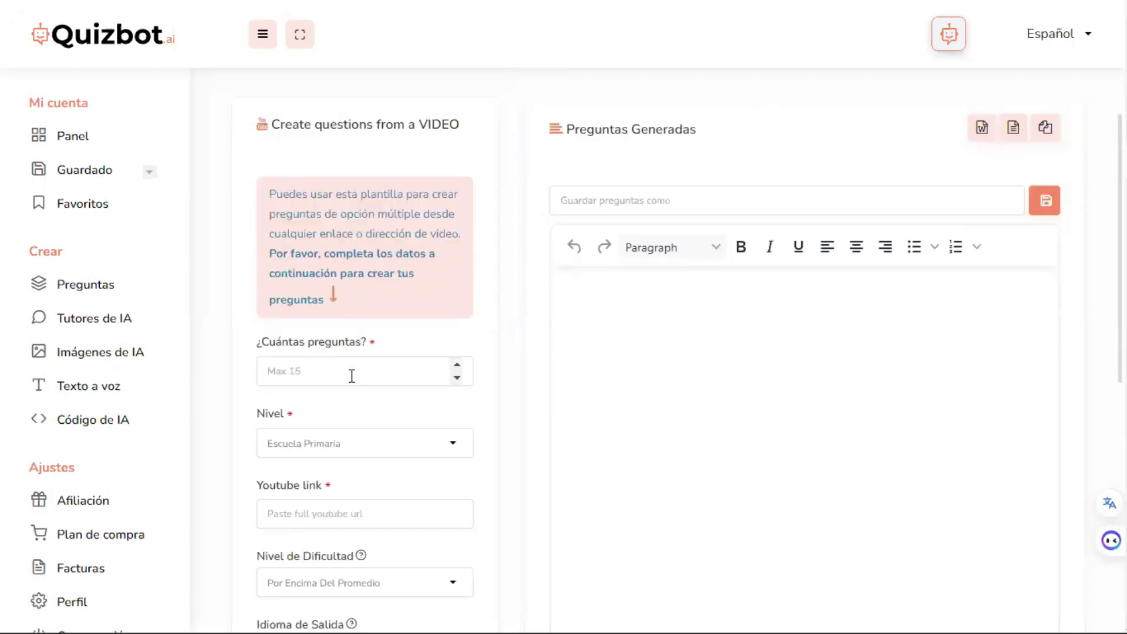
pyautogui.scroll(-2, 348, 382)
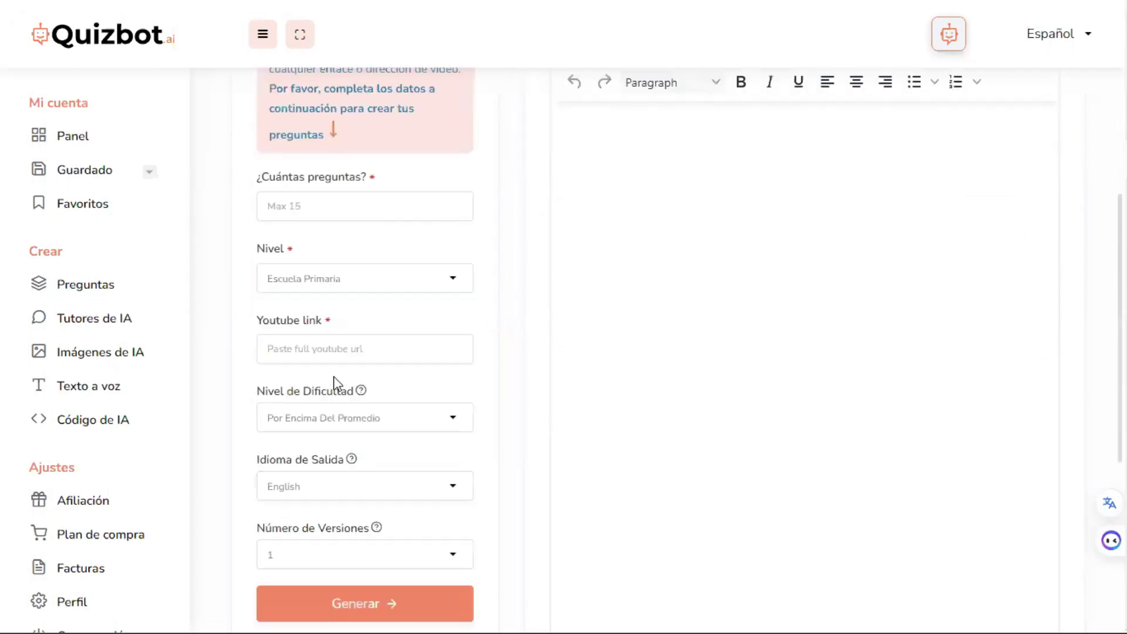
pyautogui.click(340, 351)
pyautogui.write('https://youtu.be/KBFYJi1nbUk')
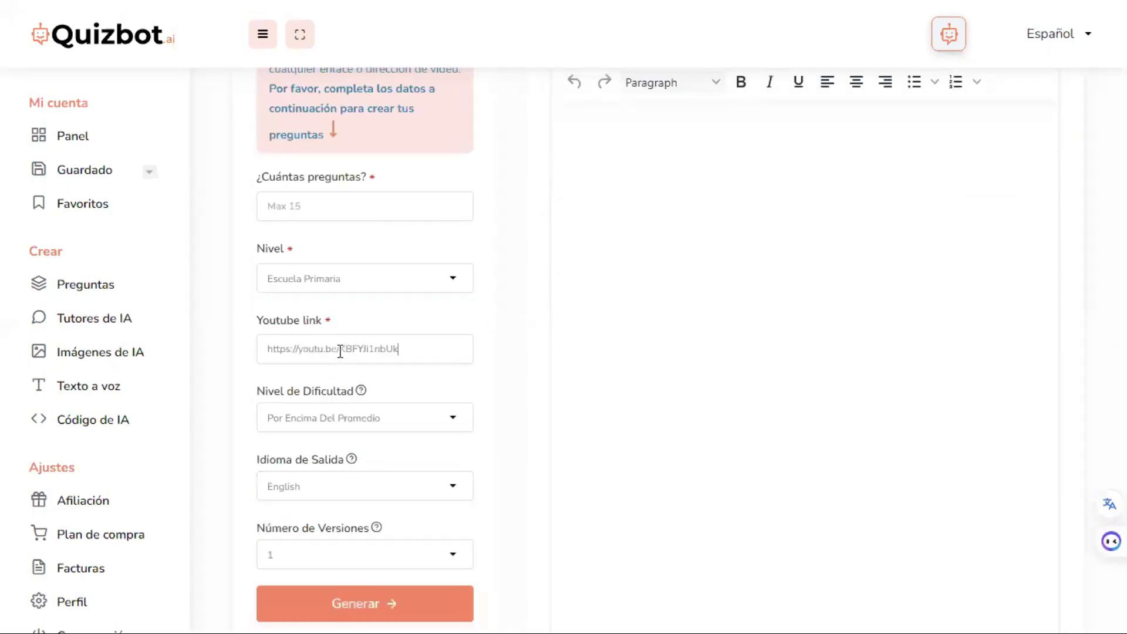
# Set the difficulty level to Difícil and the output language to Spanish for the video questions
pyautogui.scroll(-1, 434, 403)
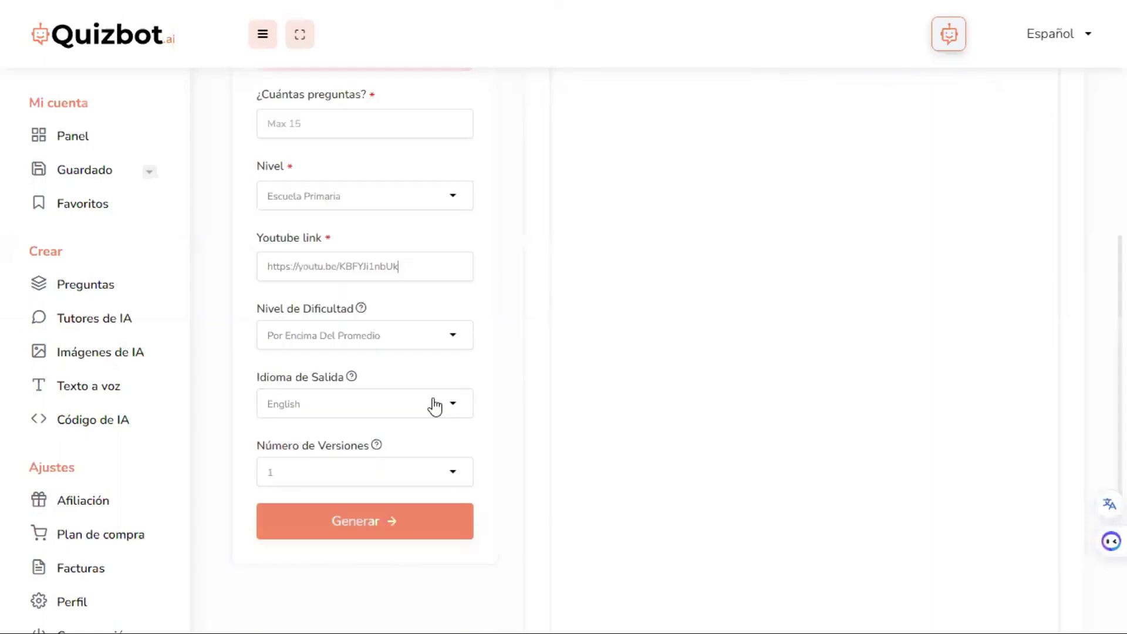
pyautogui.click(433, 340)
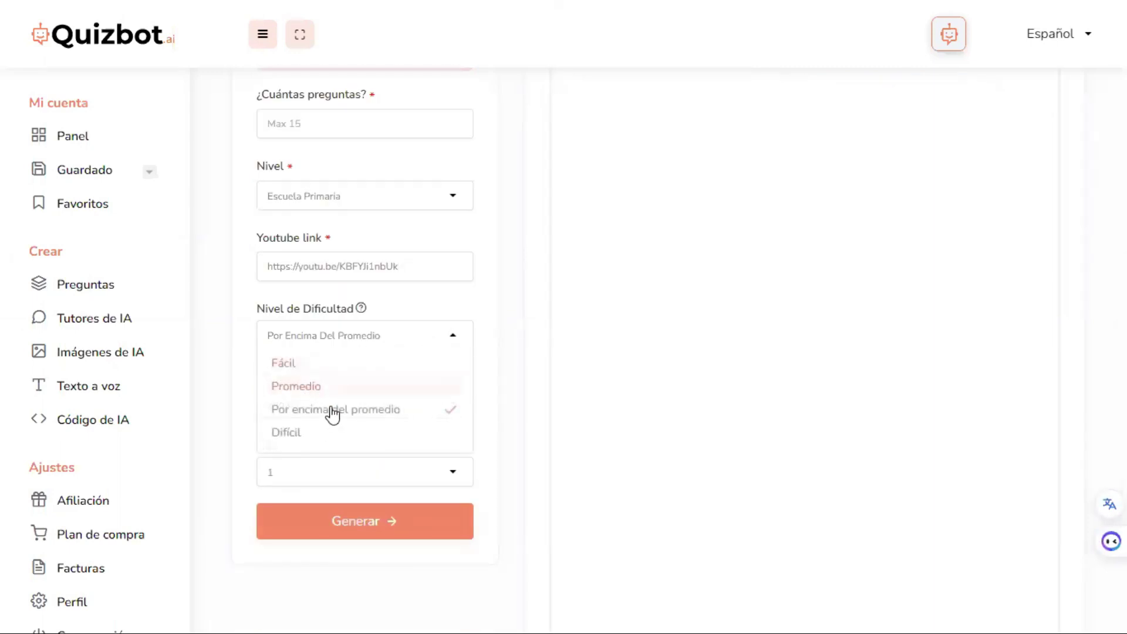
pyautogui.click(315, 437)
pyautogui.scroll(-1, 463, 392)
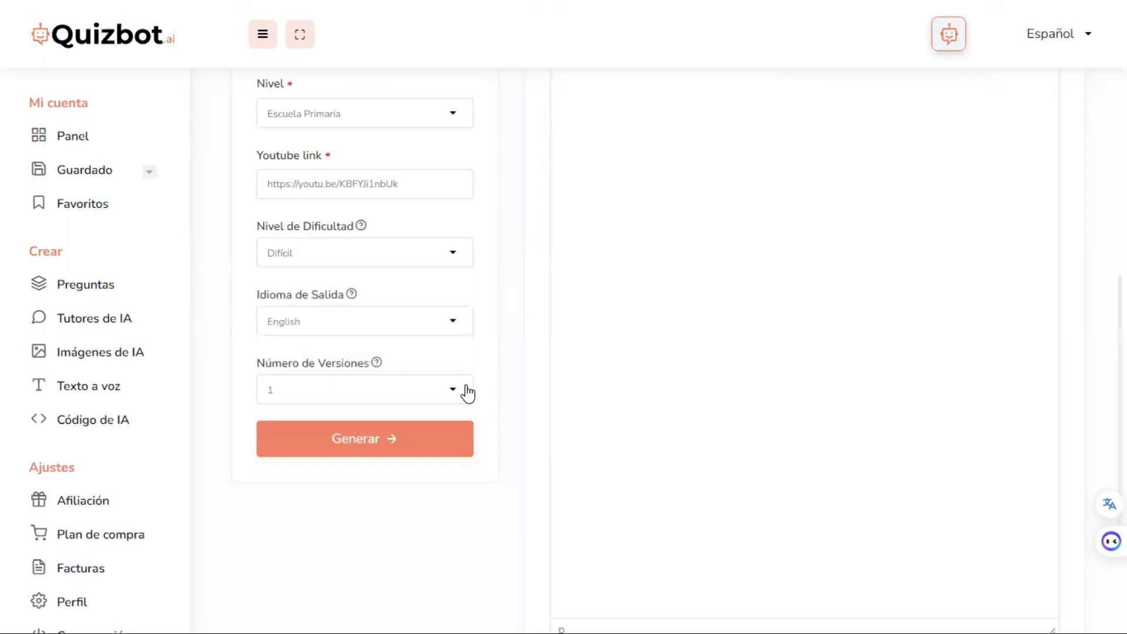
pyautogui.click(423, 329)
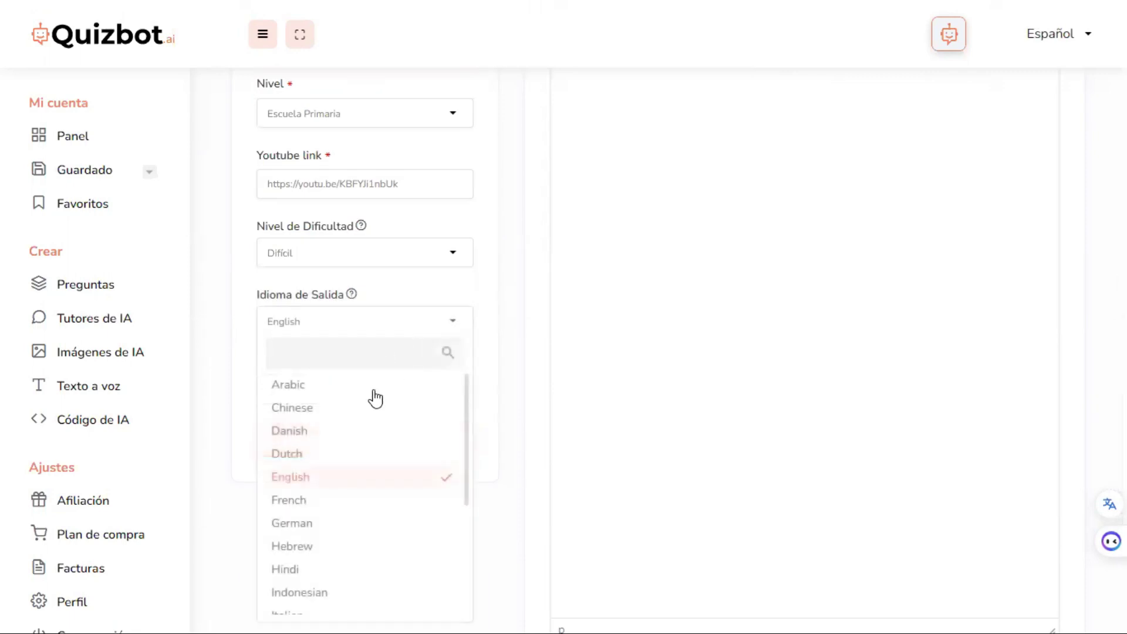
pyautogui.scroll(-3, 367, 411)
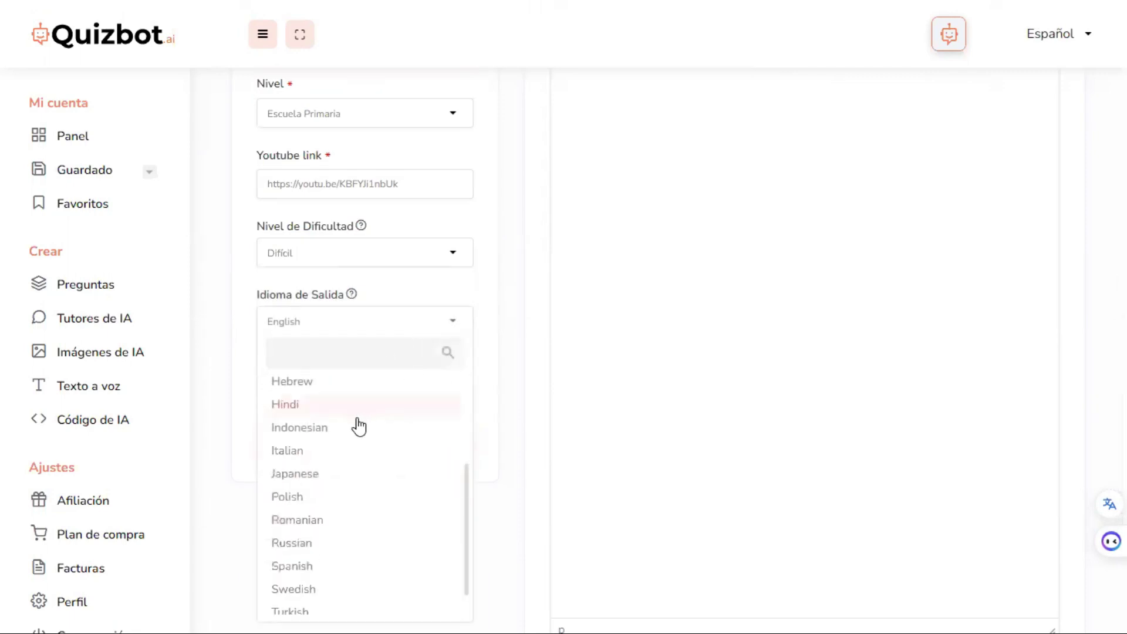
pyautogui.click(295, 565)
# Set the number of questions to 3 and try to generate the questions from the video
pyautogui.scroll(7, 658, 329)
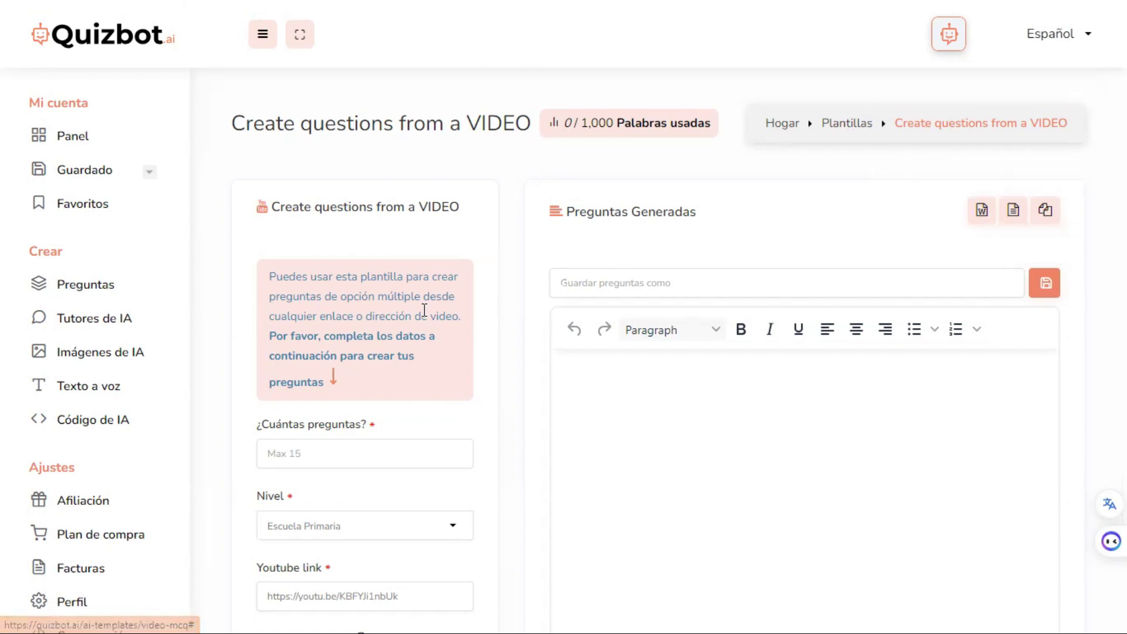
pyautogui.scroll(-5, 456, 400)
pyautogui.click(393, 537)
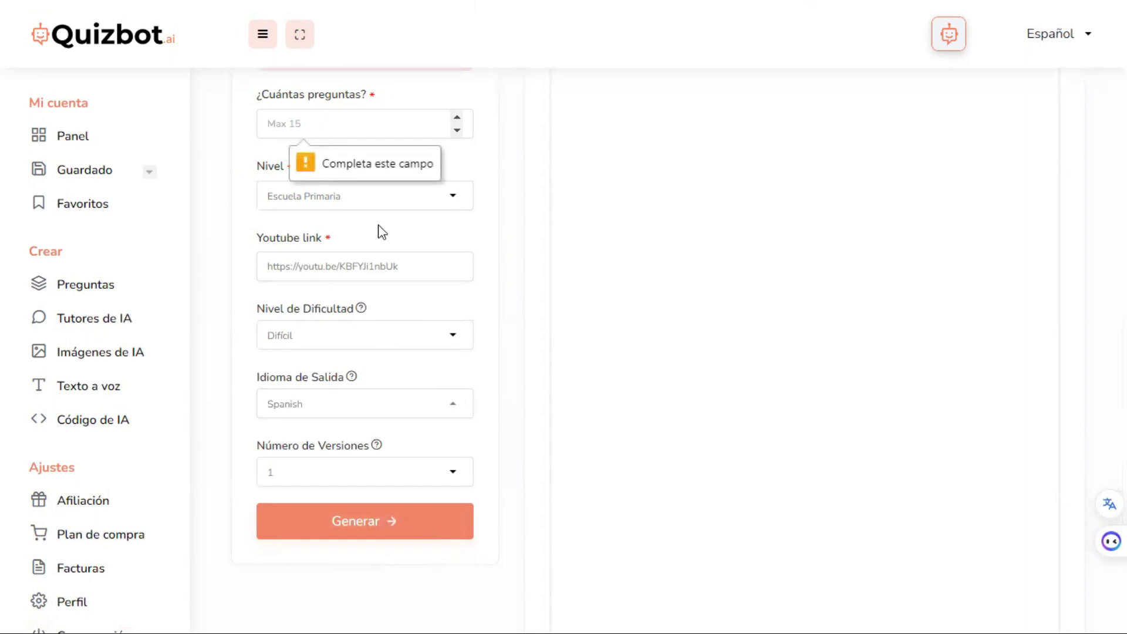
pyautogui.write('1')
pyautogui.scroll(1, 376, 246)
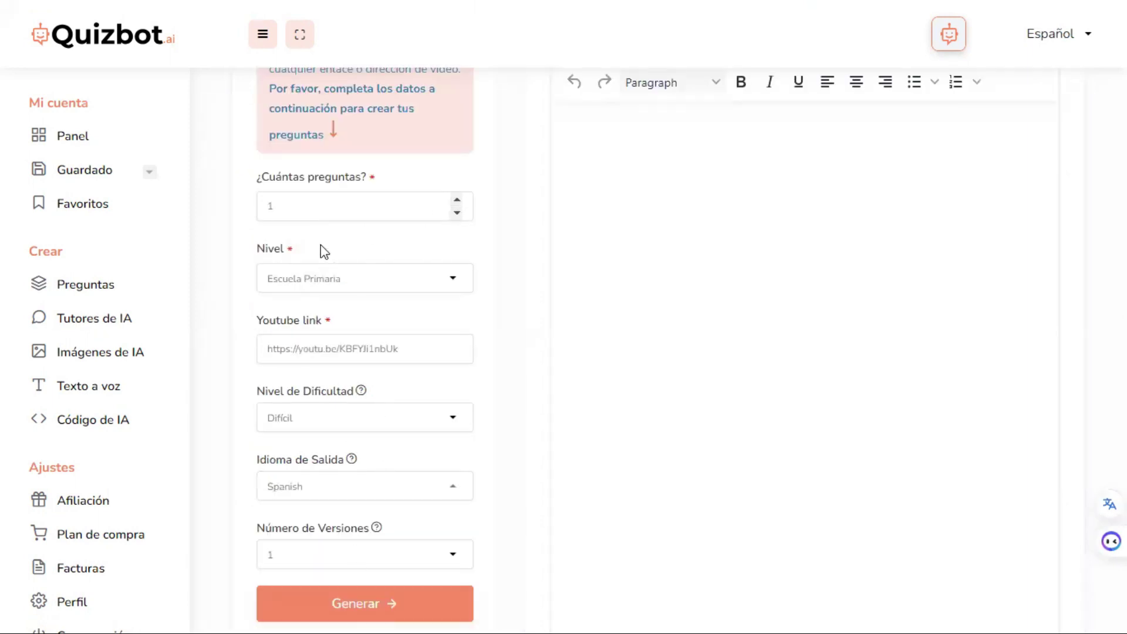
pyautogui.click(458, 200)
pyautogui.click(395, 607)
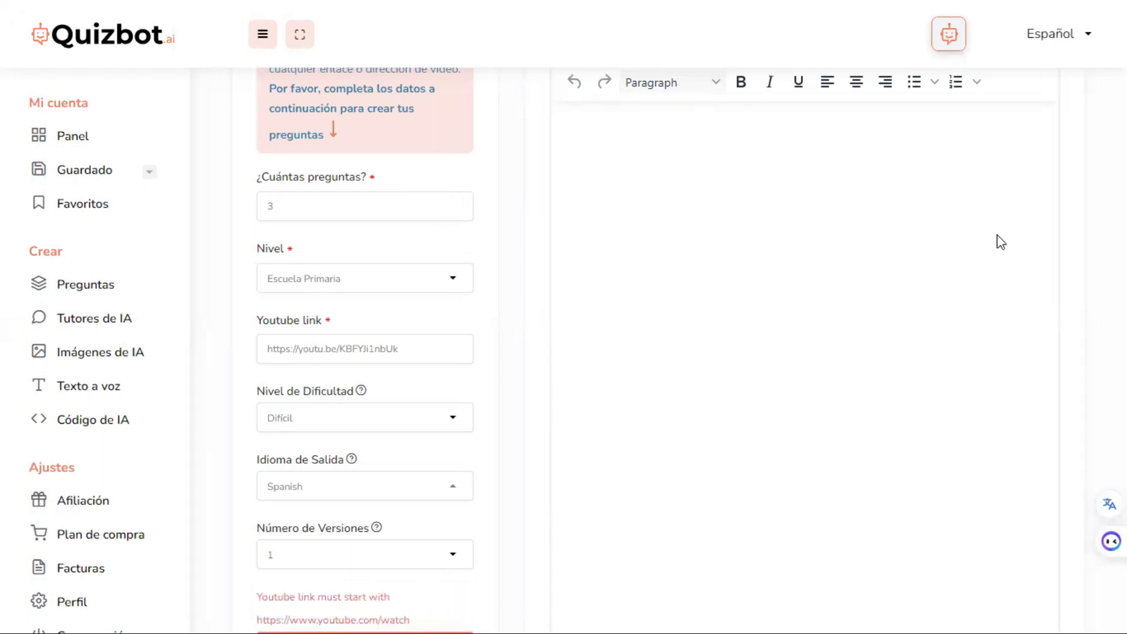
# Check the video question form and try generating the questions again with the same YouTube link
pyautogui.scroll(4, 1001, 242)
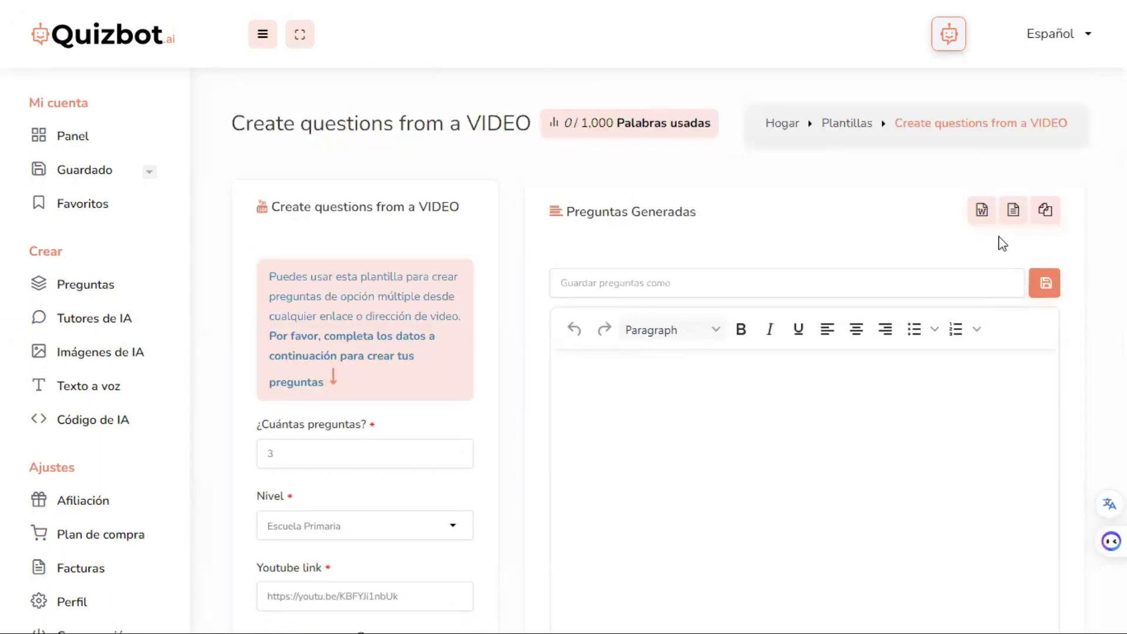
pyautogui.scroll(-3, 1002, 244)
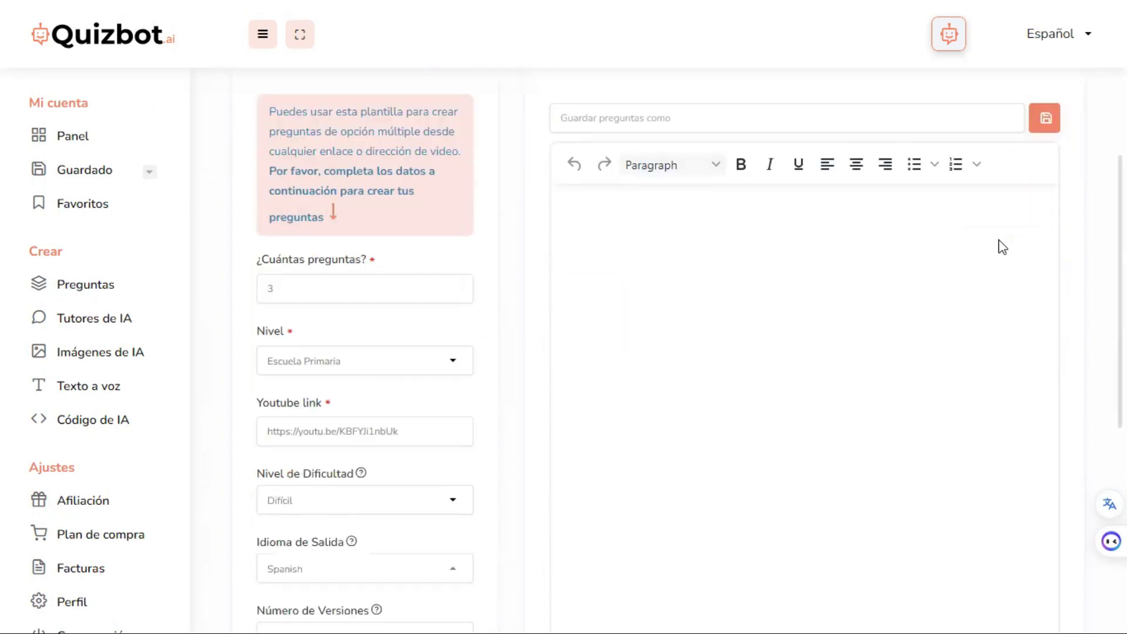
pyautogui.scroll(-5, 362, 248)
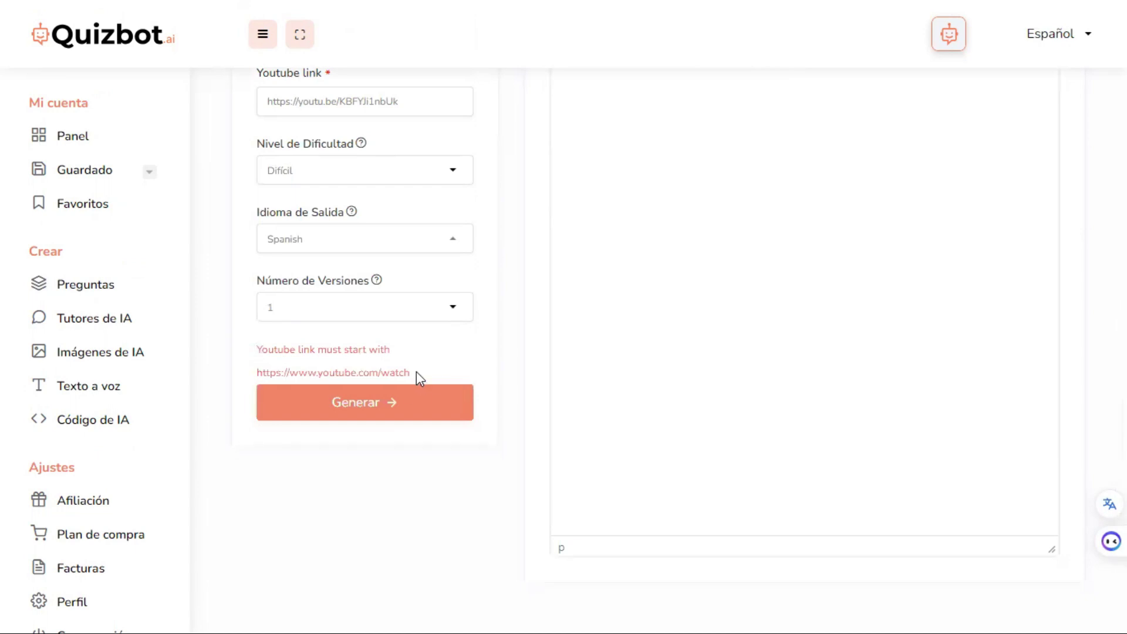
pyautogui.click(382, 409)
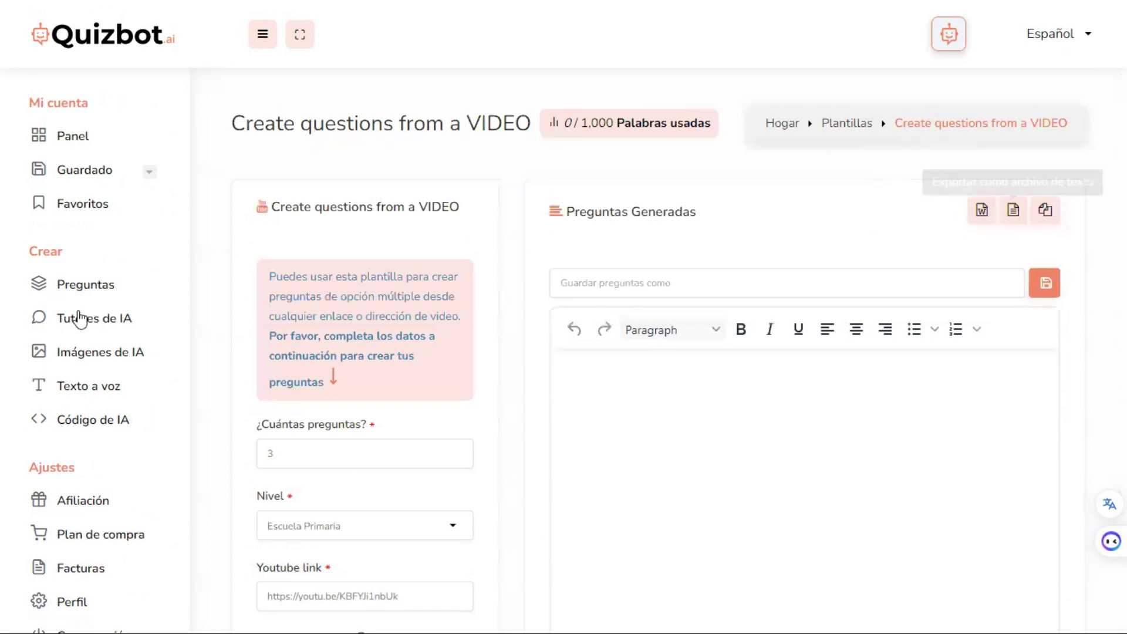
# Look over the Texto a voz page and the Código de IA generator page
pyautogui.click(93, 395)
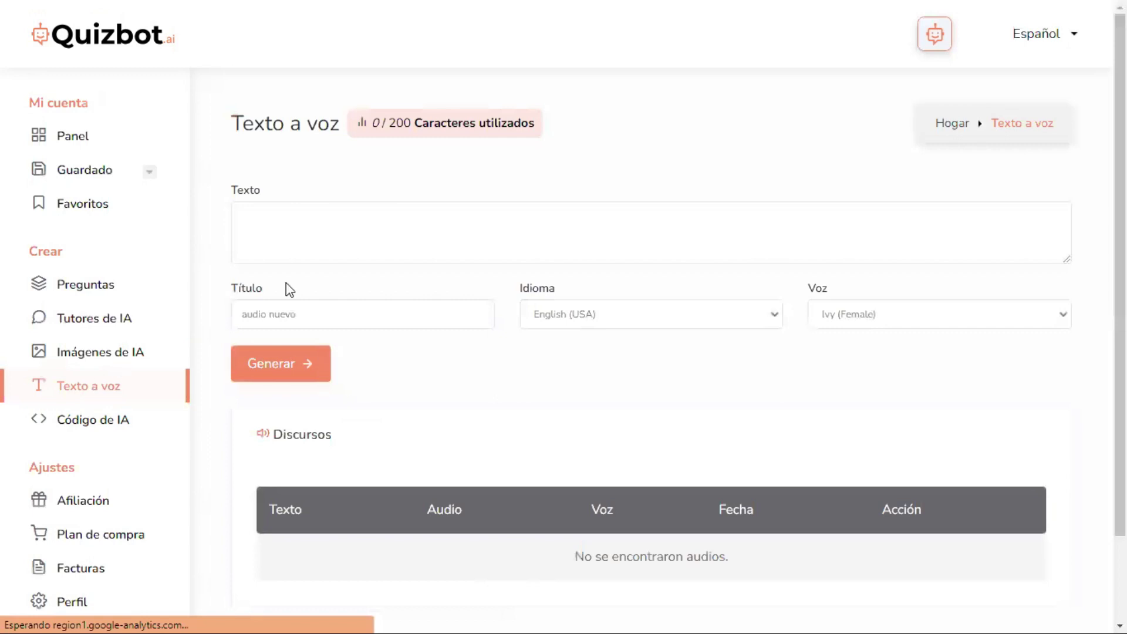
pyautogui.scroll(-2, 478, 463)
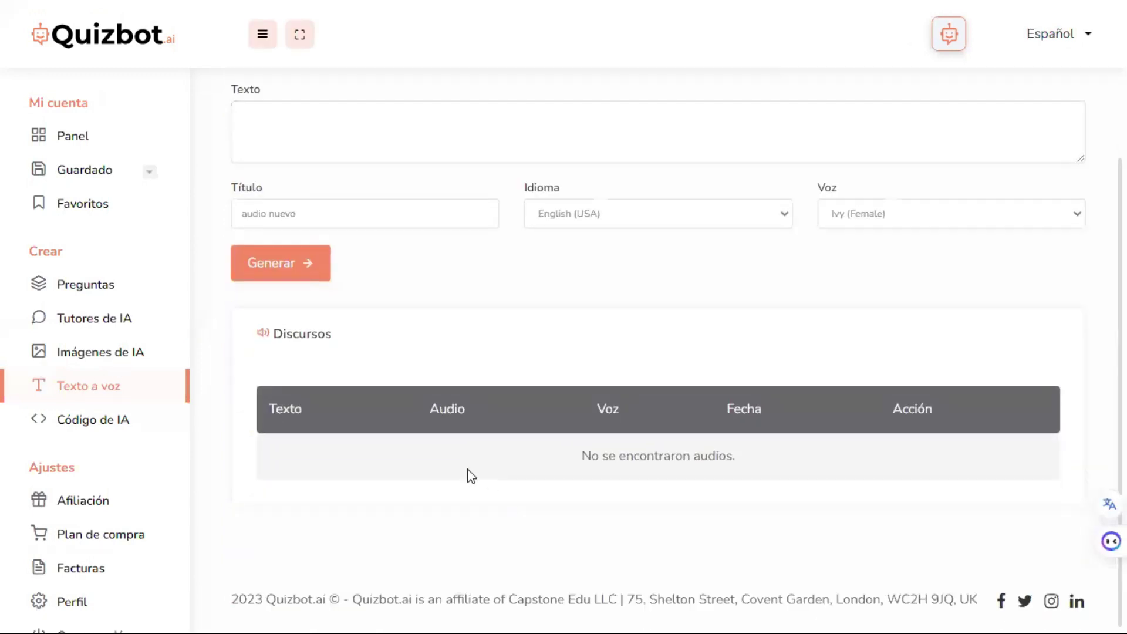
pyautogui.click(90, 431)
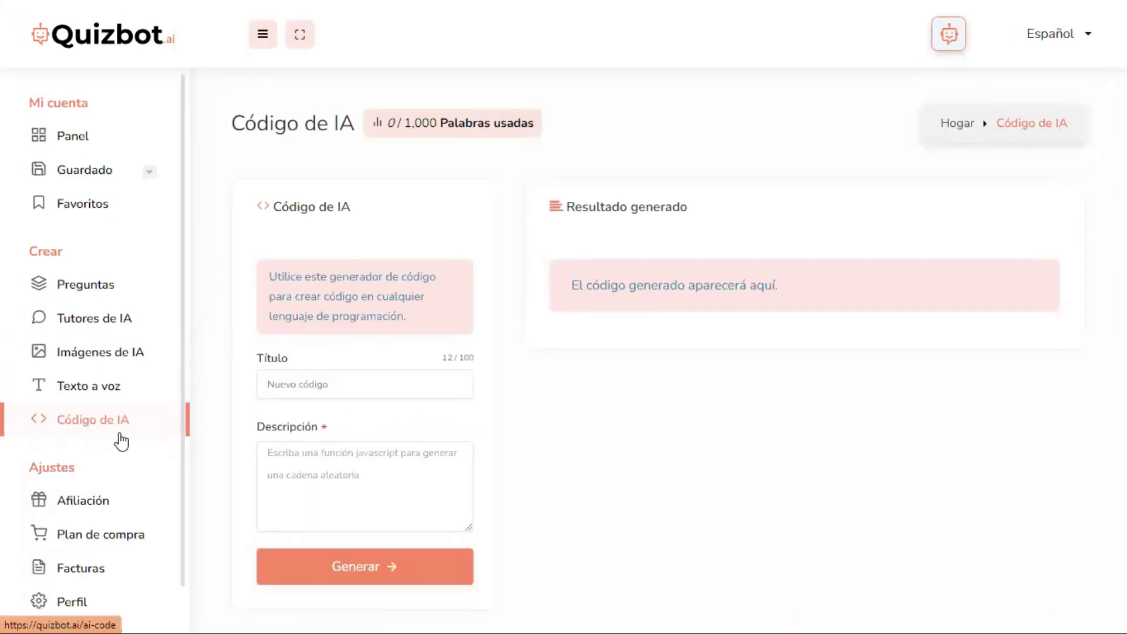
pyautogui.scroll(-1, 119, 435)
pyautogui.scroll(1, 119, 433)
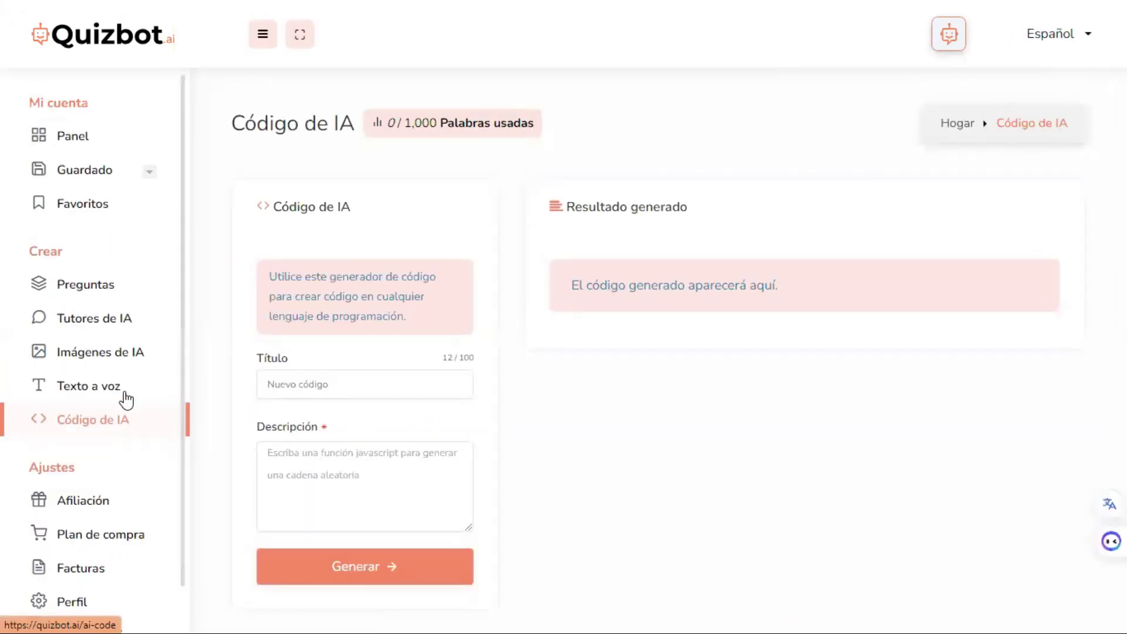
# Return to the question templates and open the multiple-choice template for creating questions from a file
pyautogui.click(87, 294)
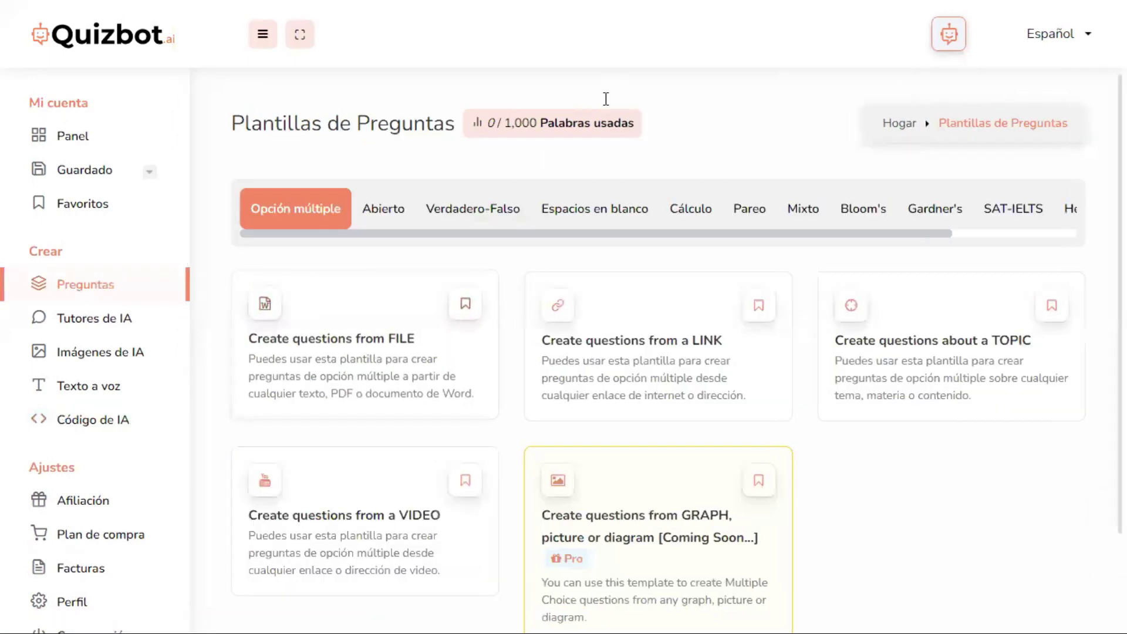
pyautogui.scroll(-2, 707, 395)
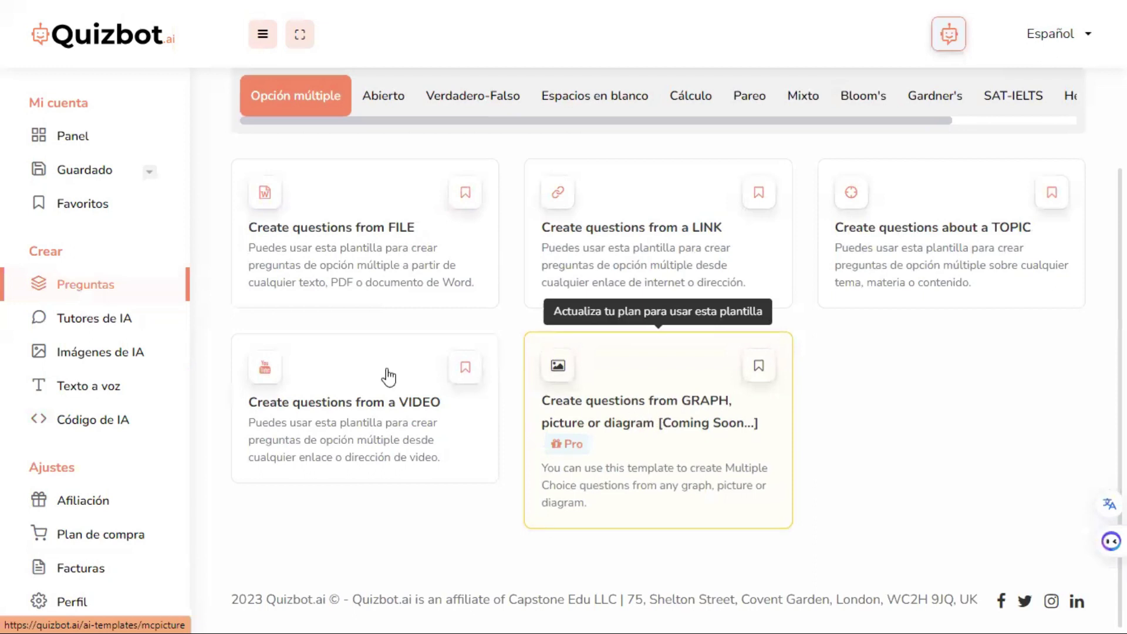
pyautogui.scroll(2, 382, 352)
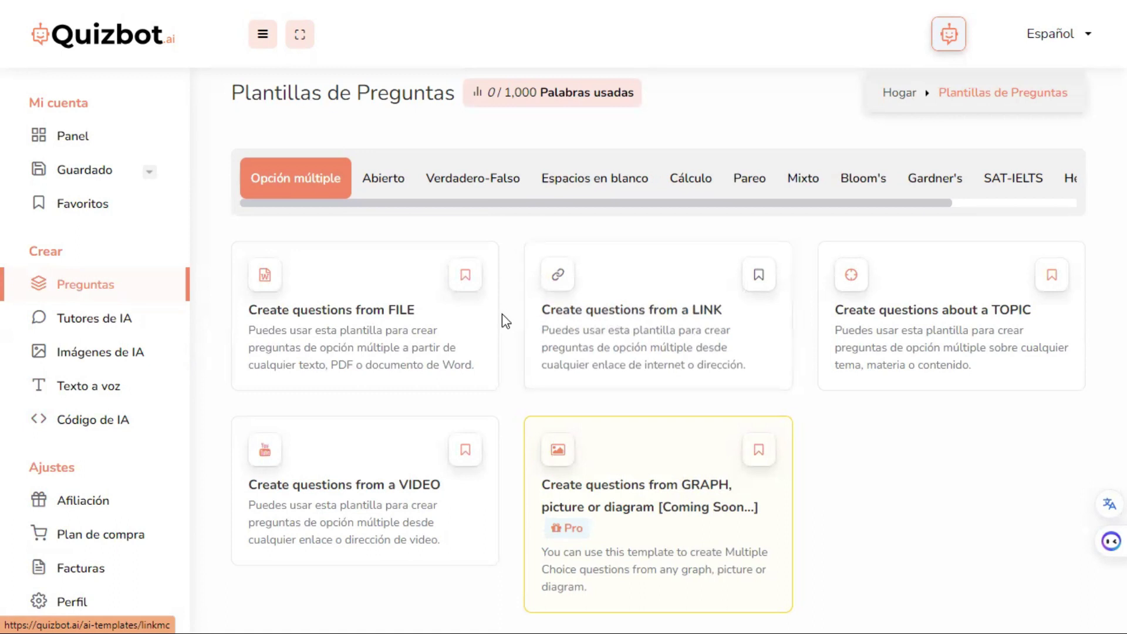
pyautogui.click(354, 317)
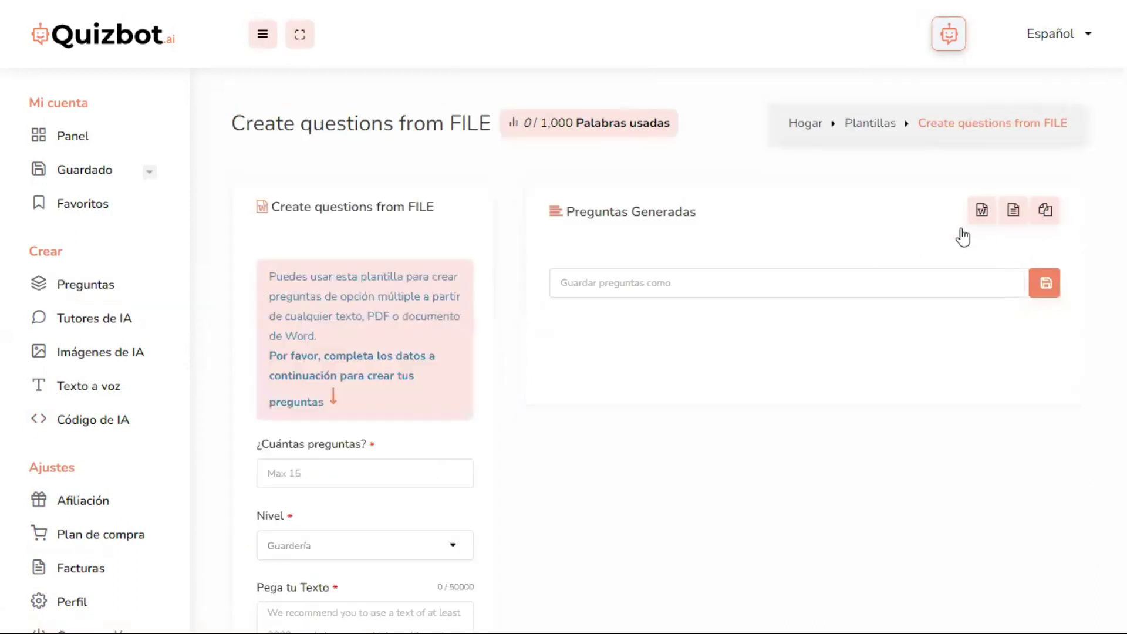
# Set the file question form to 2 questions at the Universidad level
pyautogui.scroll(-3, 375, 426)
pyautogui.click(329, 313)
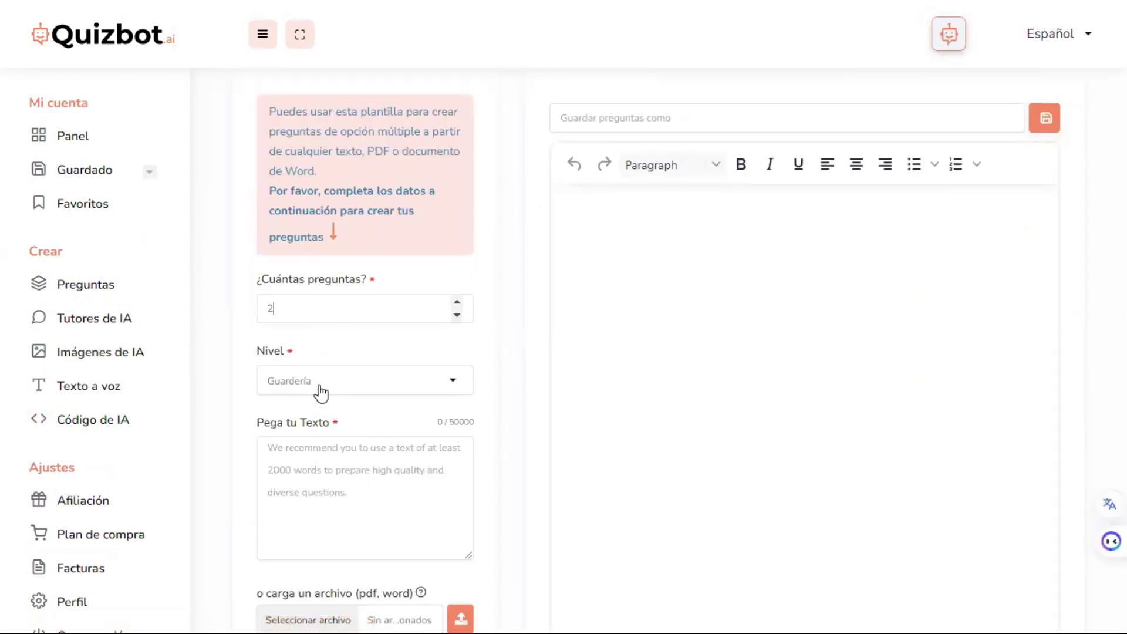
pyautogui.click(328, 391)
pyautogui.click(327, 501)
# Set the difficulty level of the file question form to Difícil
pyautogui.scroll(-3, 385, 470)
pyautogui.click(339, 291)
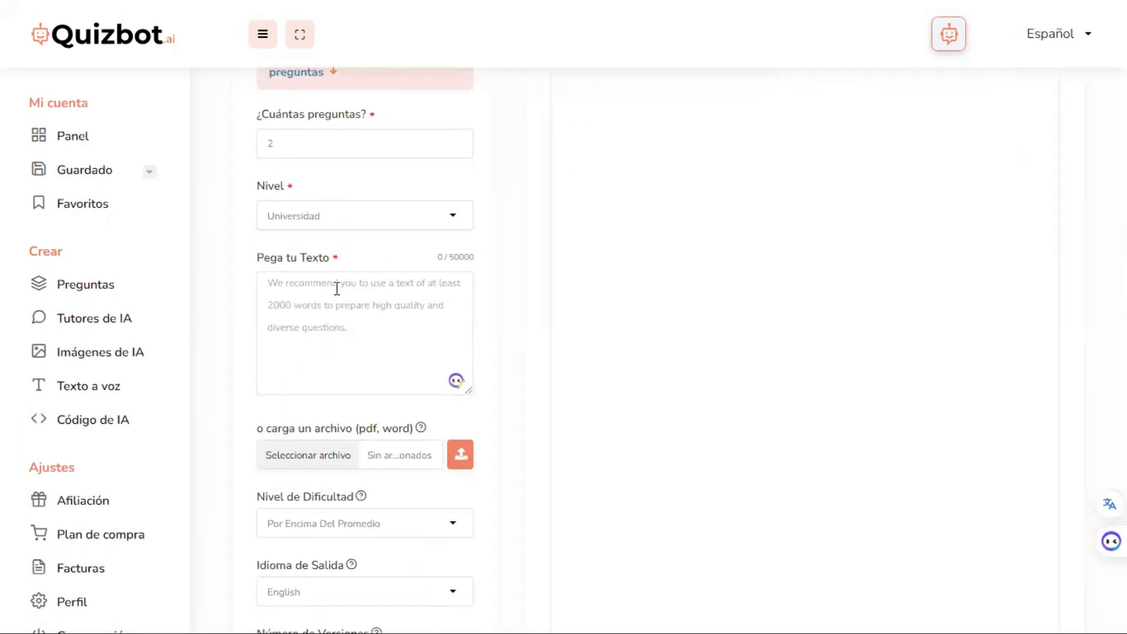
pyautogui.scroll(-3, 337, 296)
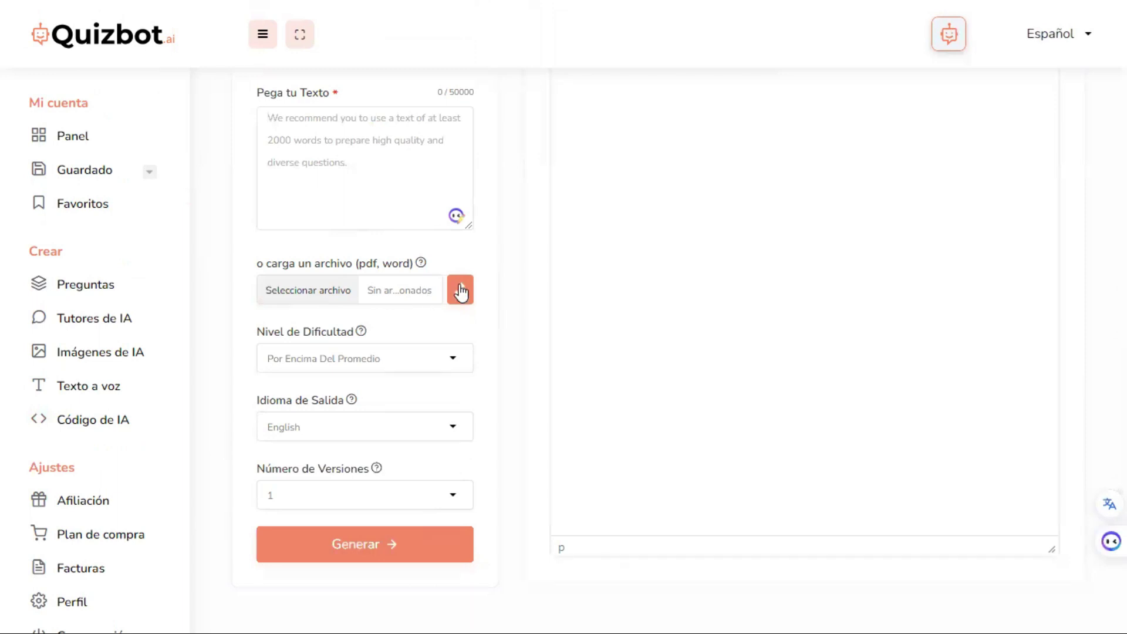
pyautogui.click(363, 368)
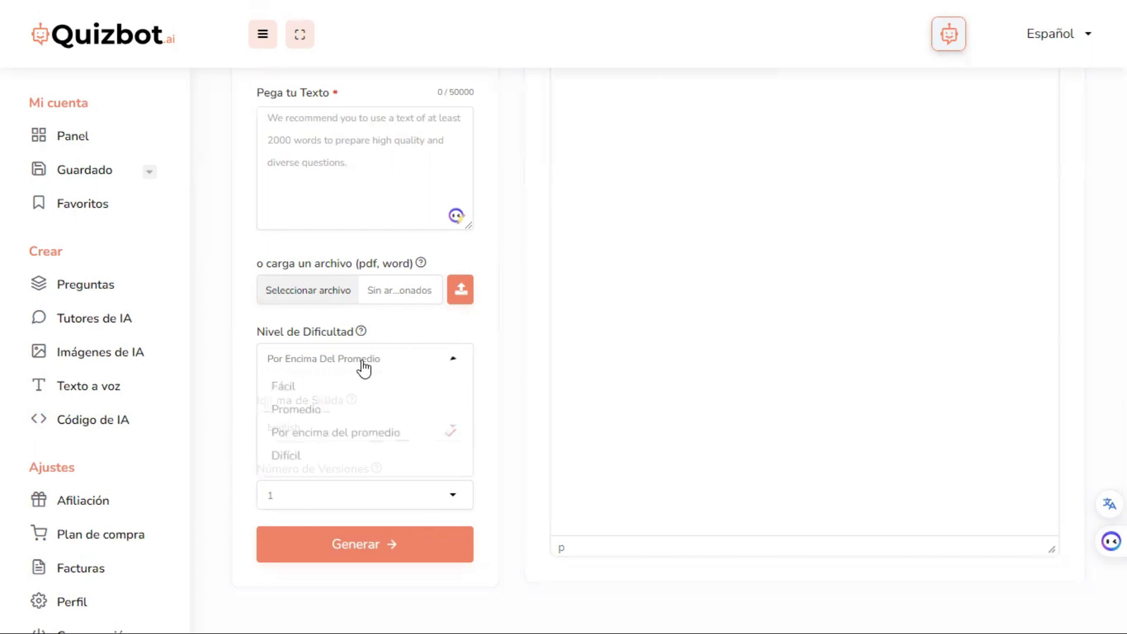
pyautogui.click(298, 457)
# Look through the output languages offered for the generated questions
pyautogui.click(326, 434)
pyautogui.scroll(-2, 344, 514)
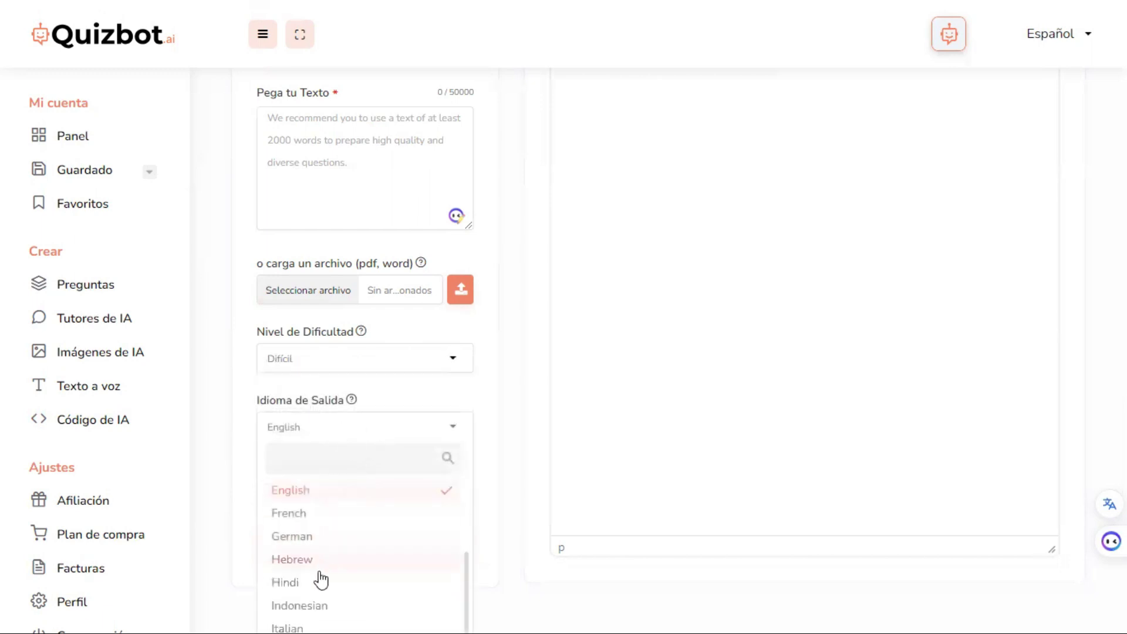
pyautogui.scroll(-1, 332, 546)
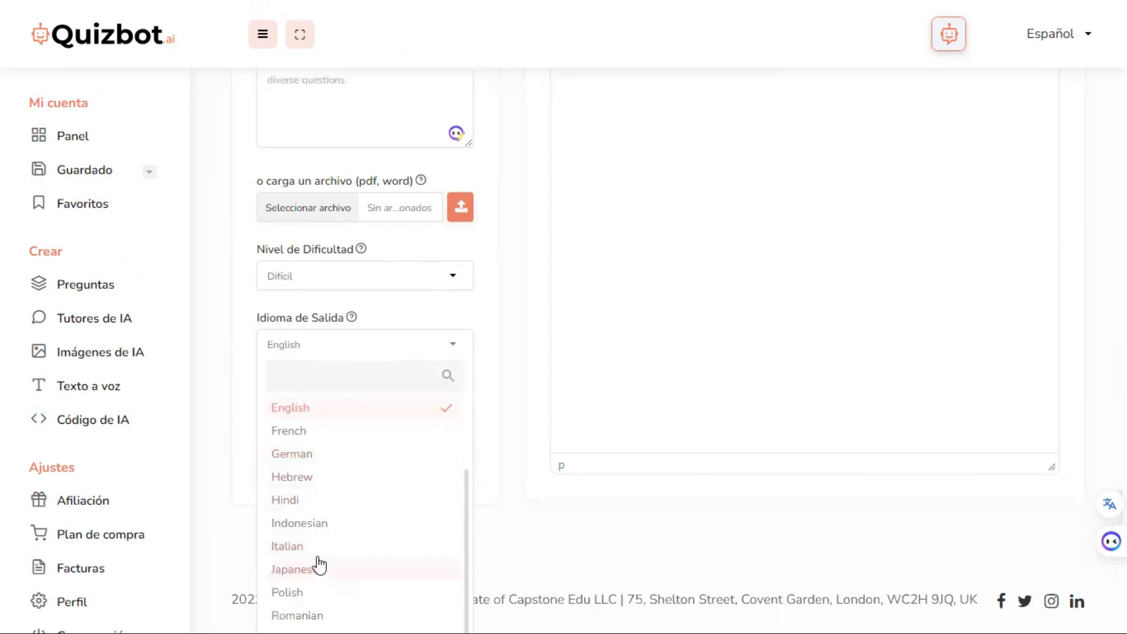
pyautogui.scroll(2, 317, 570)
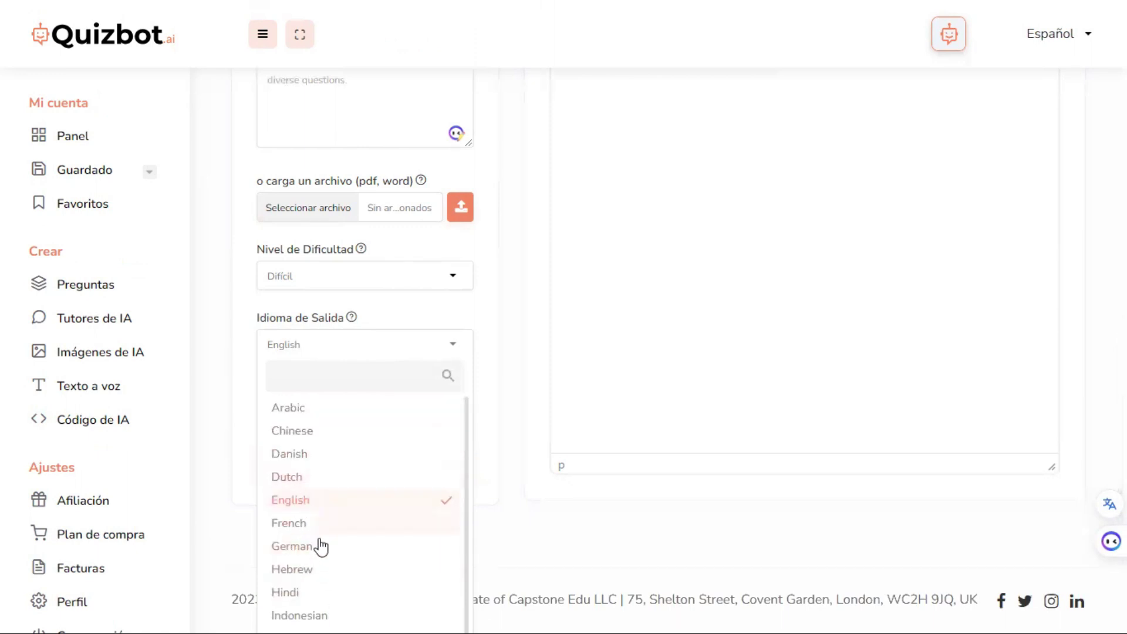
pyautogui.scroll(1, 320, 545)
pyautogui.scroll(-1, 311, 558)
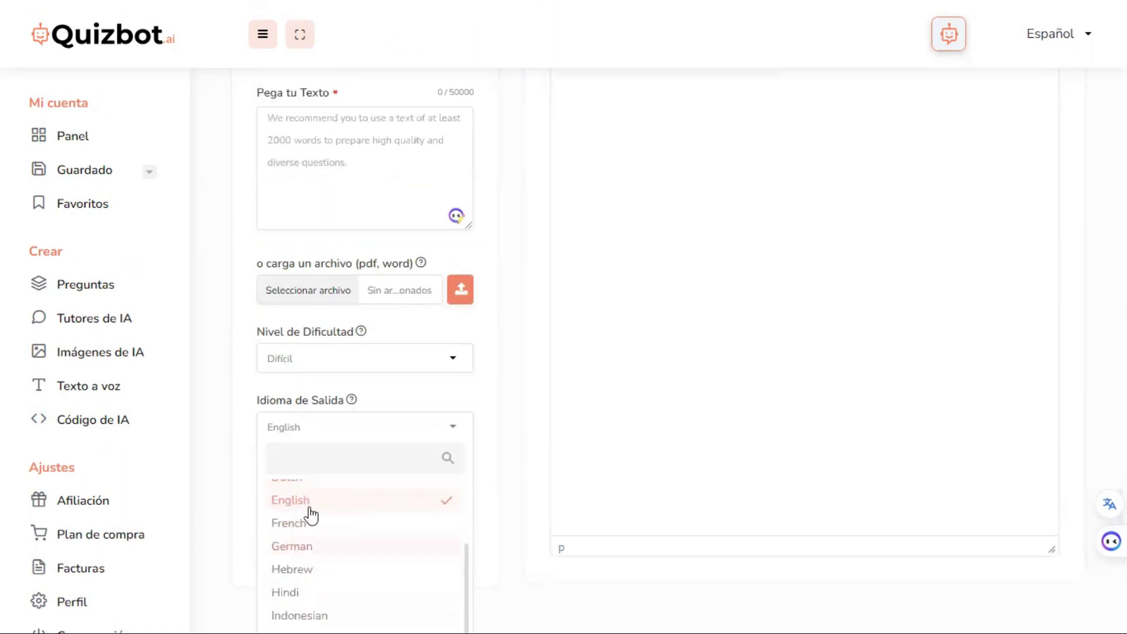
pyautogui.scroll(1, 336, 516)
pyautogui.scroll(-1, 350, 526)
pyautogui.scroll(-2, 352, 534)
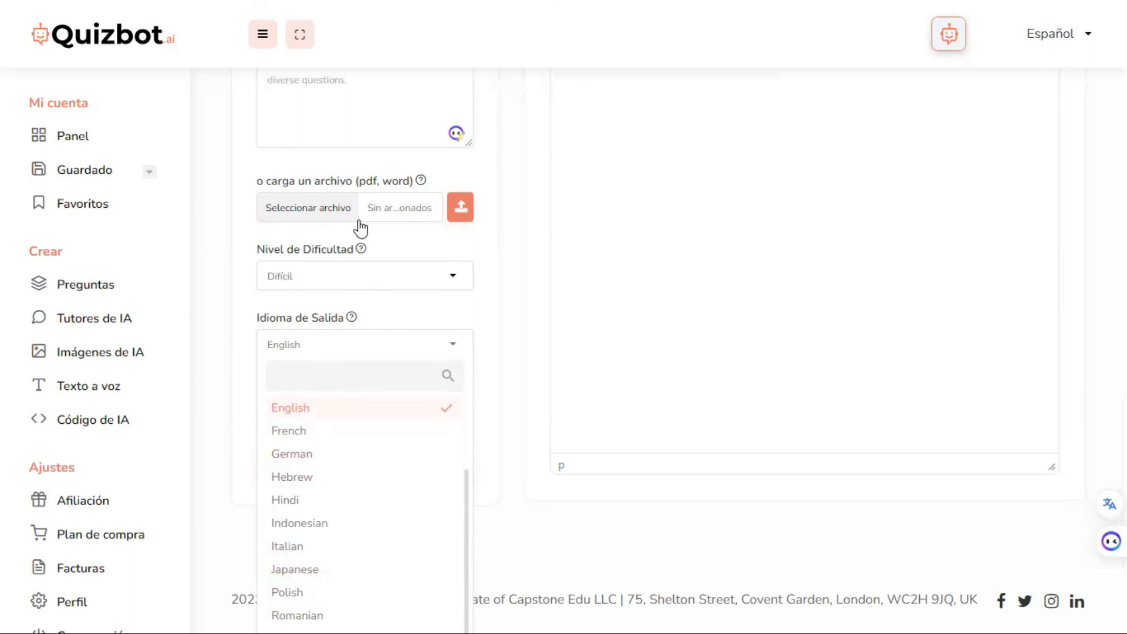
# Load the PDF Tema_7._Crear_y_organizar_materiales_para_cada_unidad from the Downloads folder as the source file for the questions
pyautogui.click(339, 217)
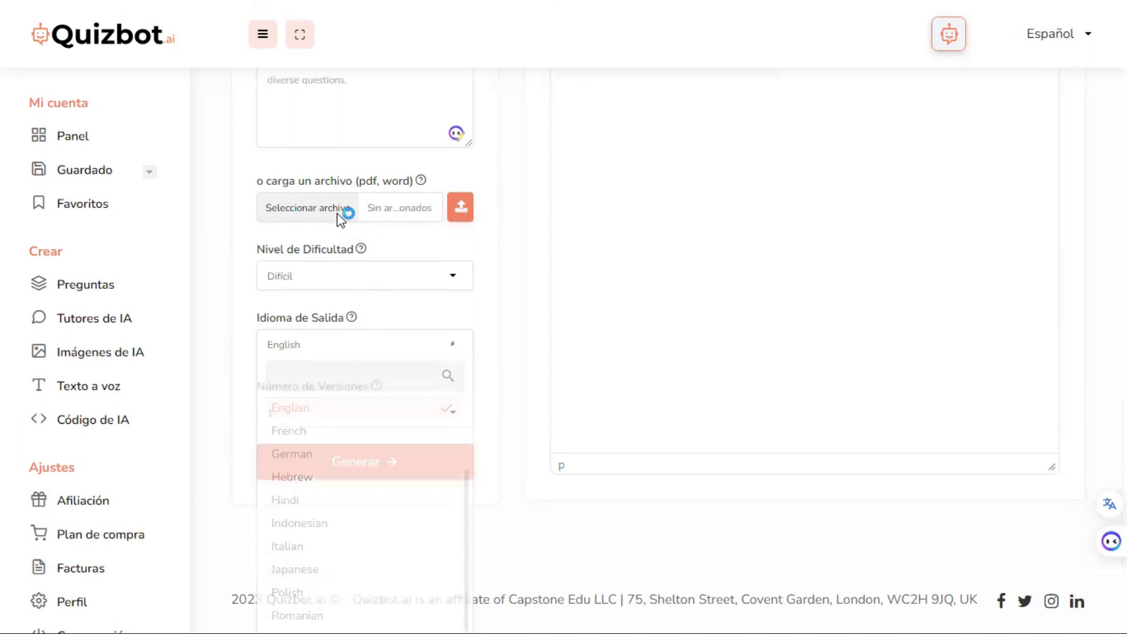
pyautogui.click(337, 213)
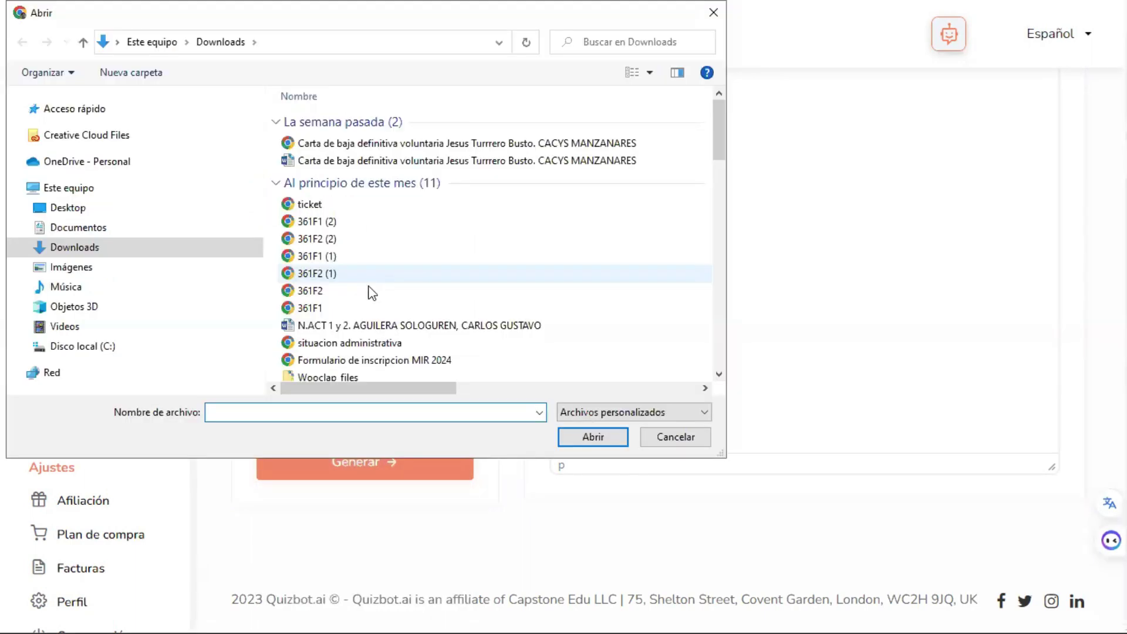
pyautogui.scroll(-4, 396, 209)
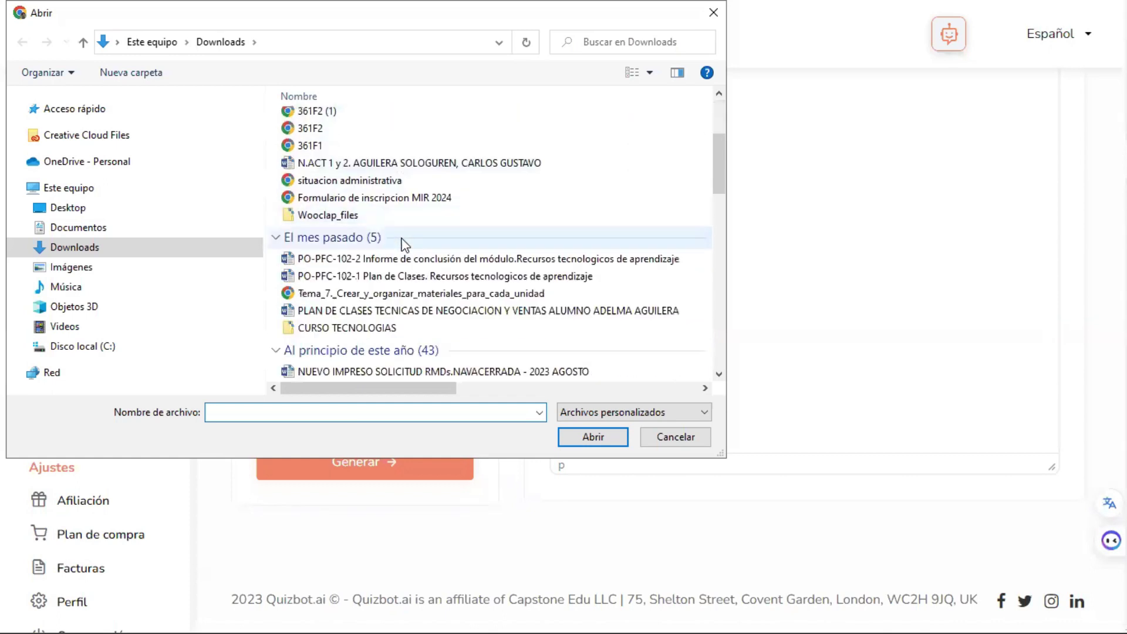
pyautogui.click(428, 241)
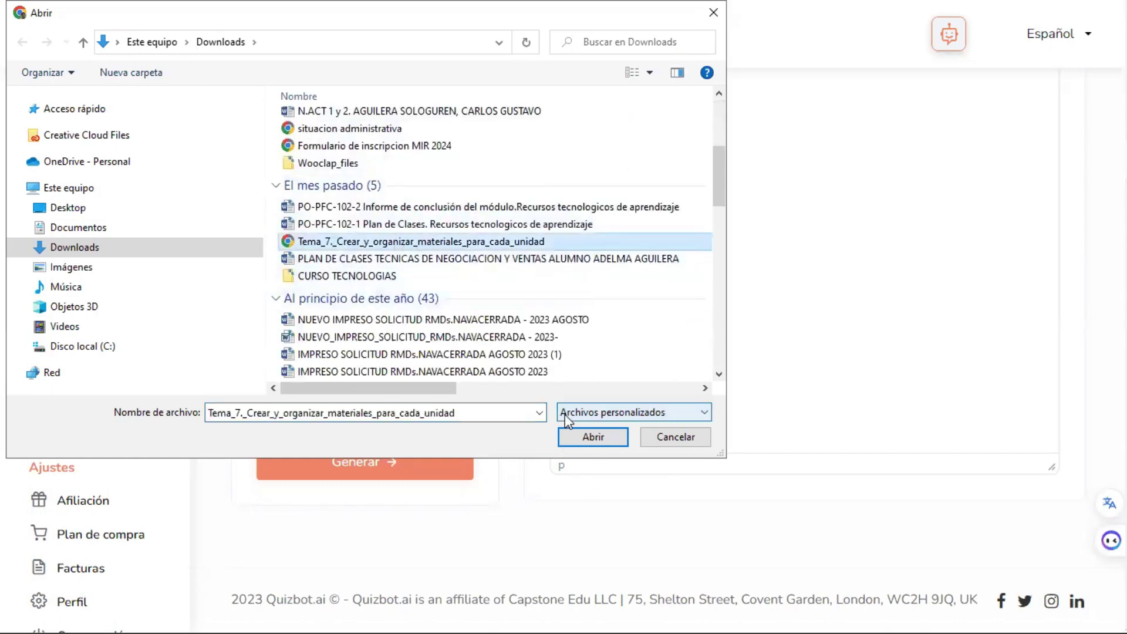
pyautogui.click(582, 442)
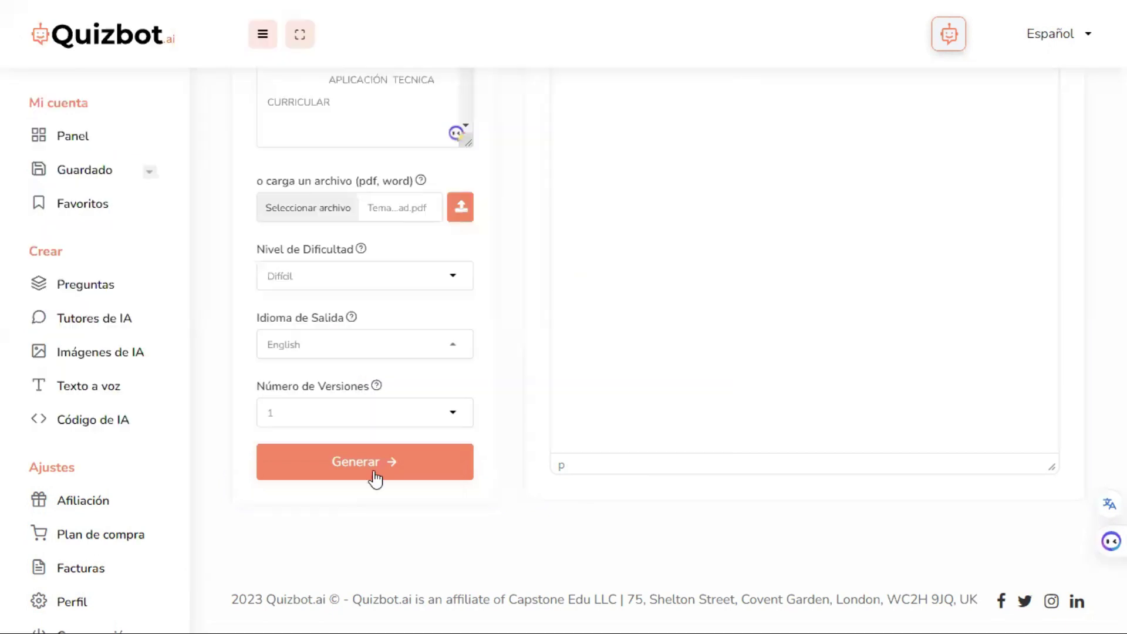
# Set the output language to Spanish, generate the multiple-choice questions from the loaded file and review them
pyautogui.click(450, 356)
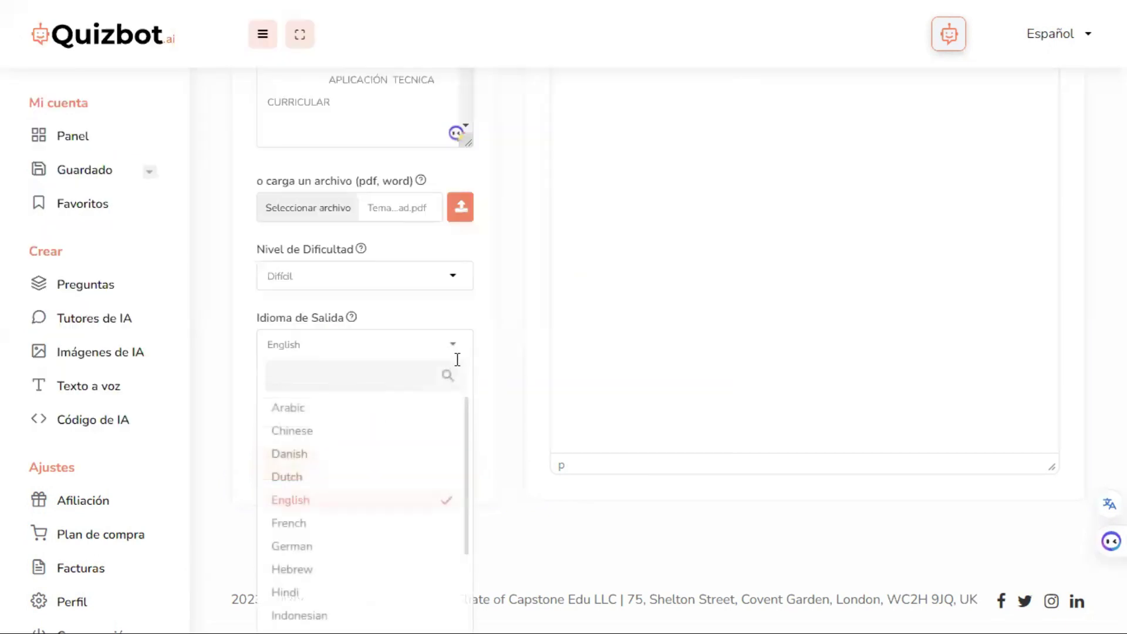
pyautogui.scroll(-2, 339, 508)
pyautogui.scroll(-2, 337, 510)
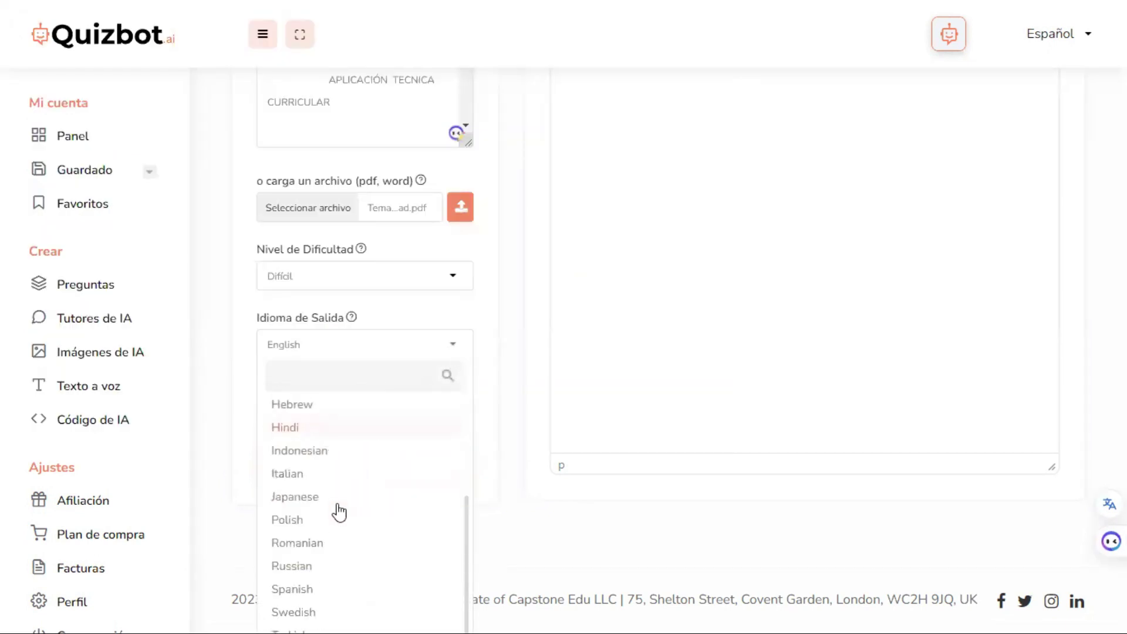
pyautogui.click(300, 589)
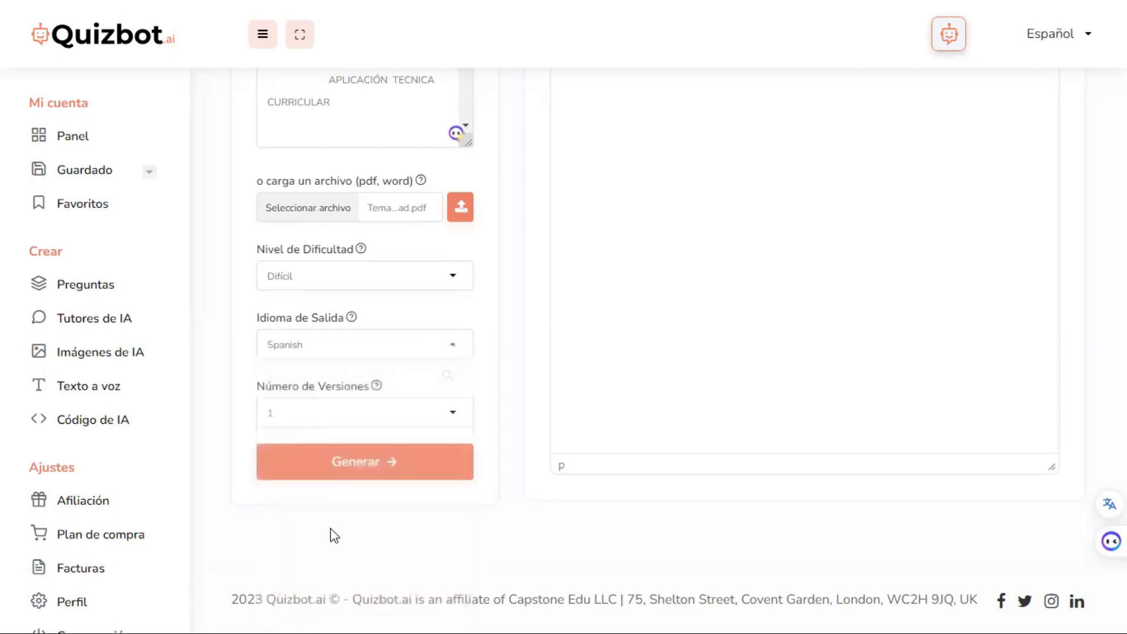
pyautogui.click(352, 460)
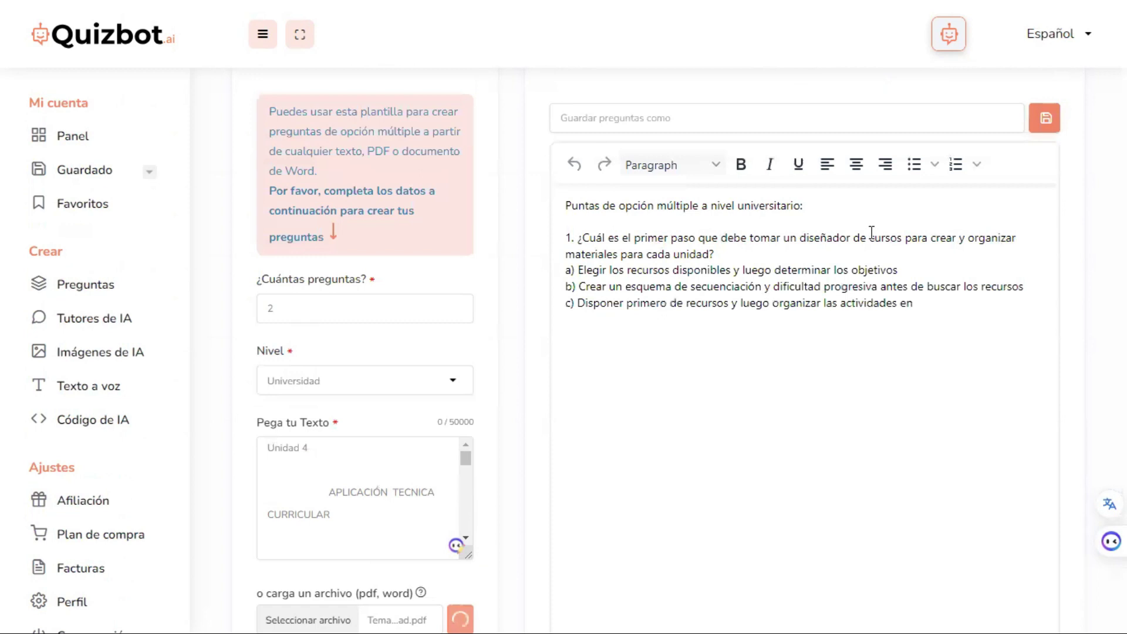
pyautogui.scroll(2, 862, 249)
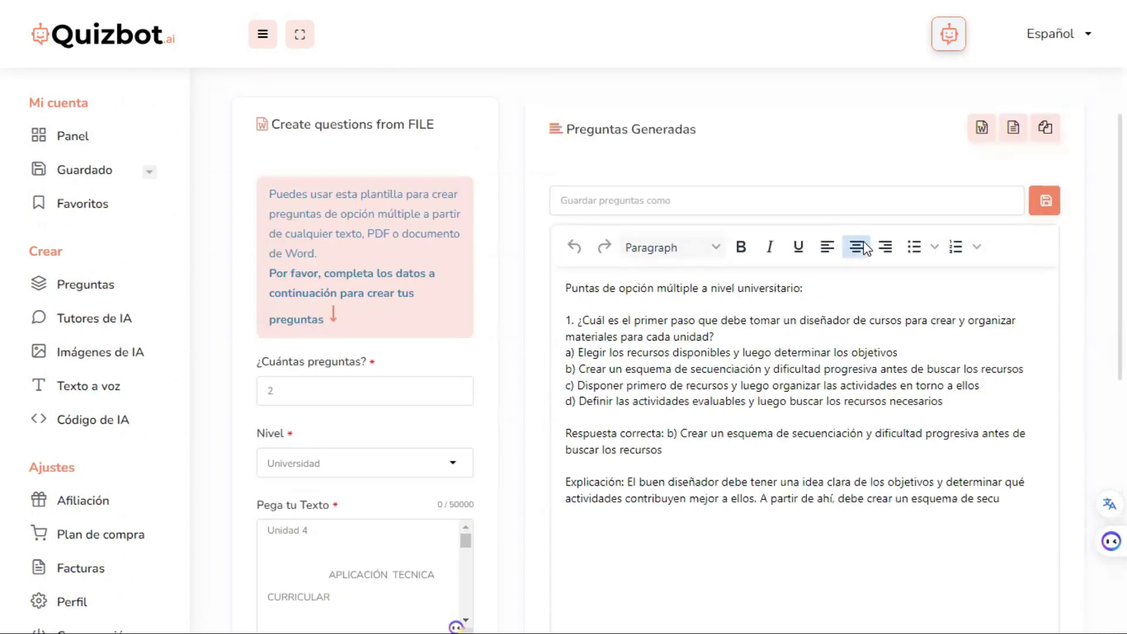
pyautogui.scroll(2, 118, 129)
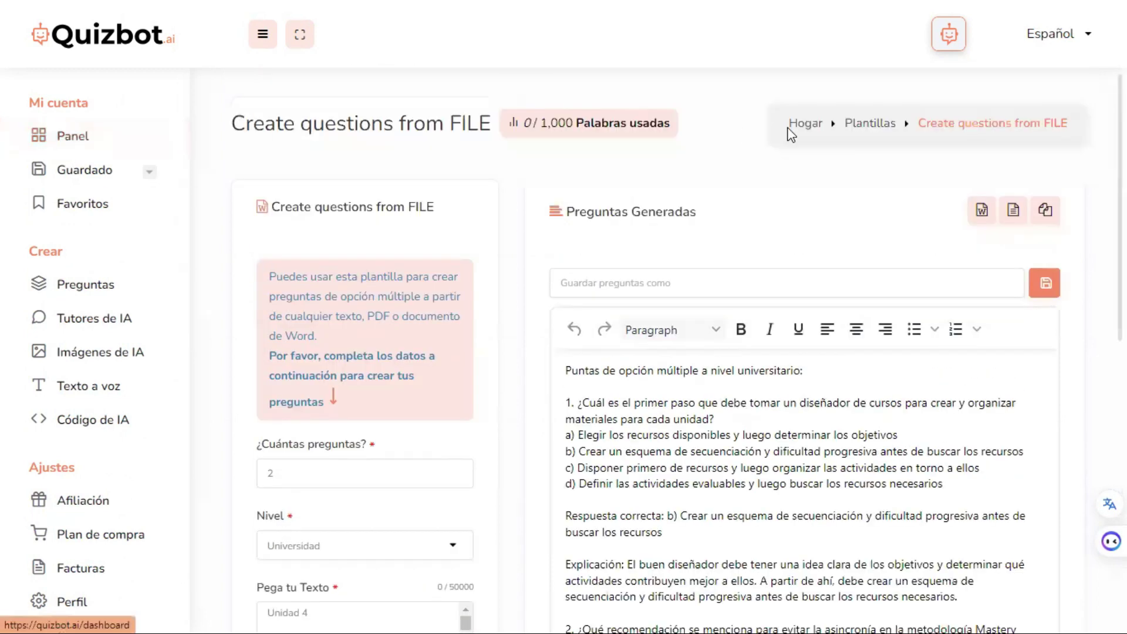
pyautogui.scroll(-8, 1018, 223)
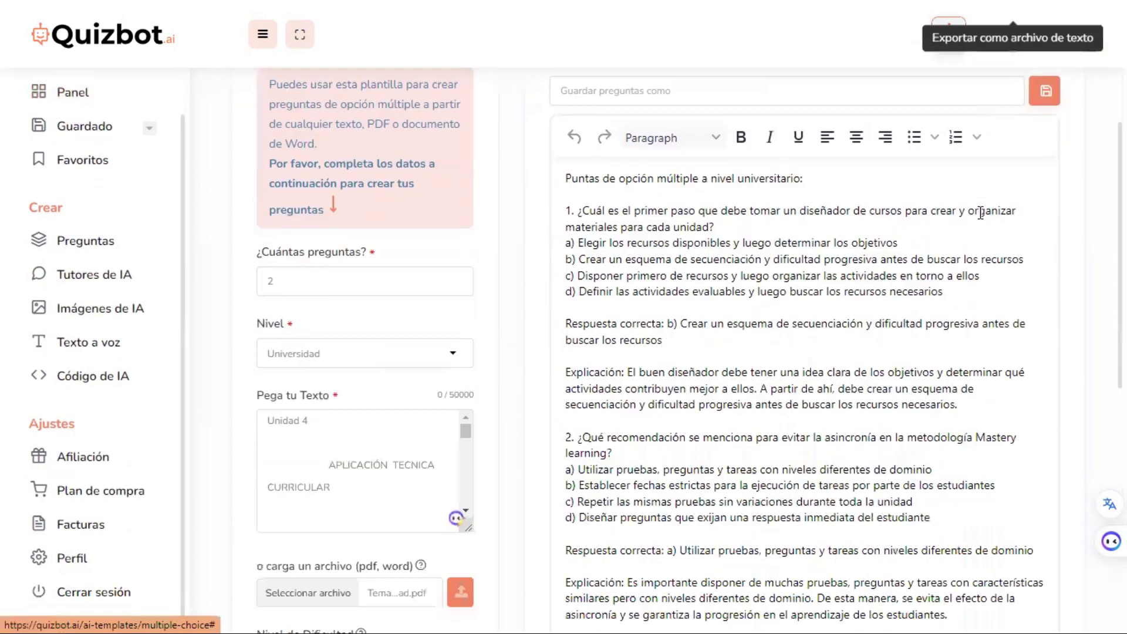
pyautogui.scroll(6, 1027, 252)
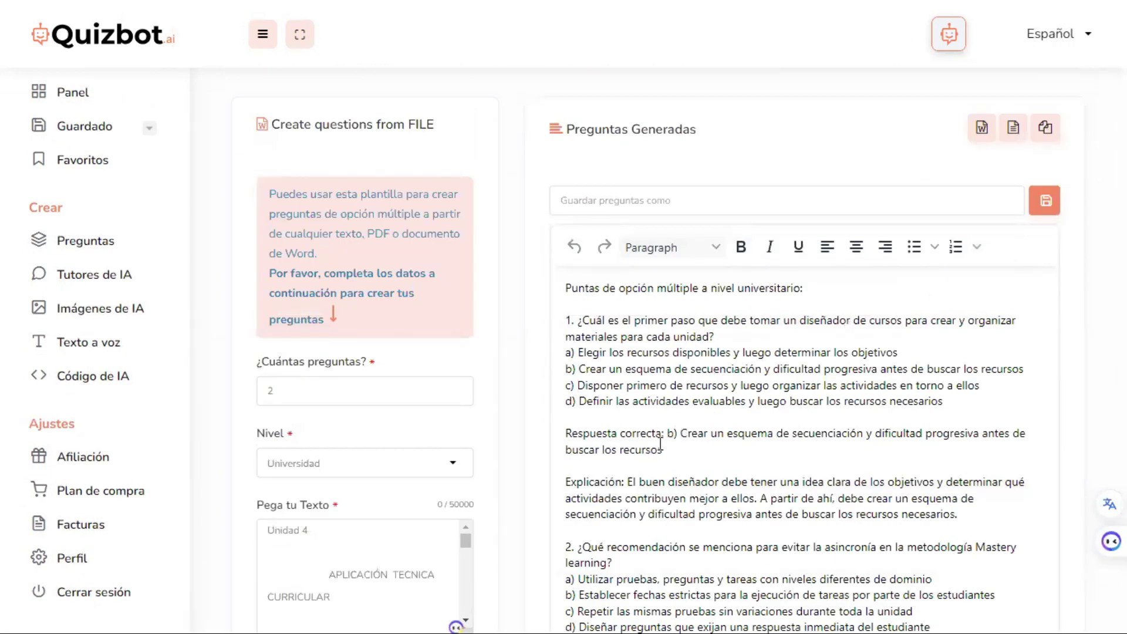
pyautogui.scroll(-4, 660, 439)
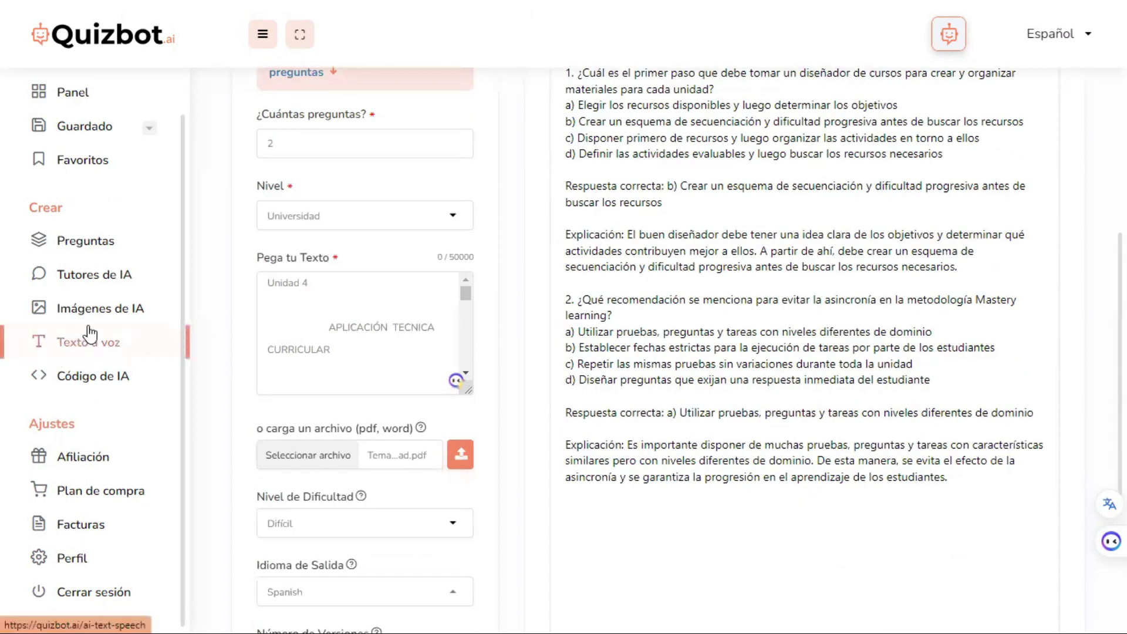
# Open the Texto a voz page and enter "necesito informacion" as the text to convert to speech
pyautogui.click(89, 345)
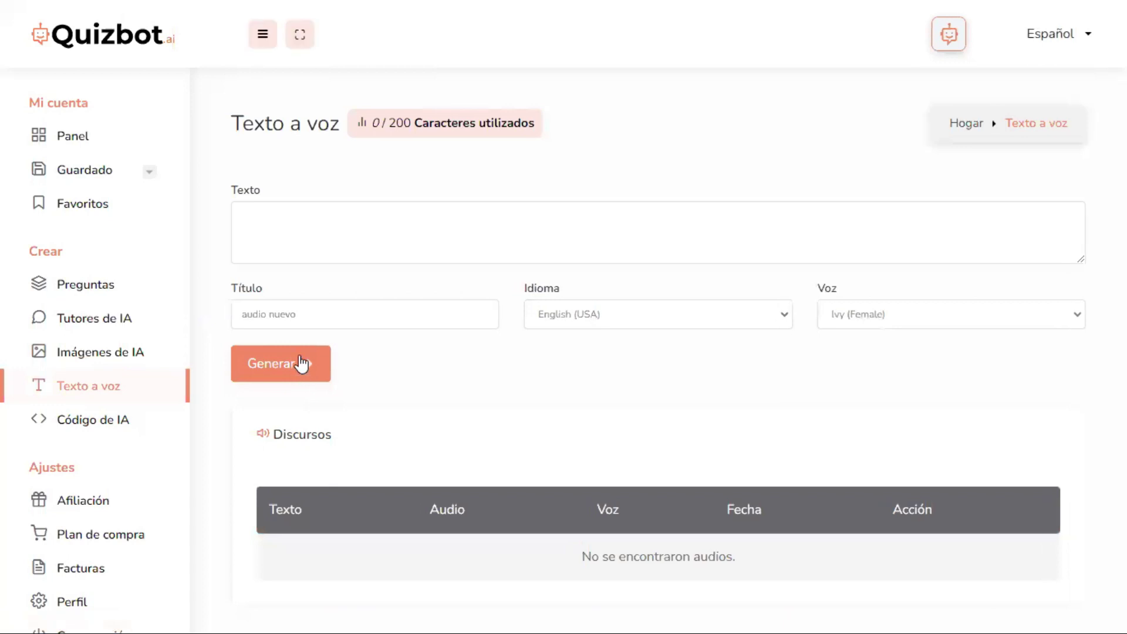
pyautogui.click(322, 214)
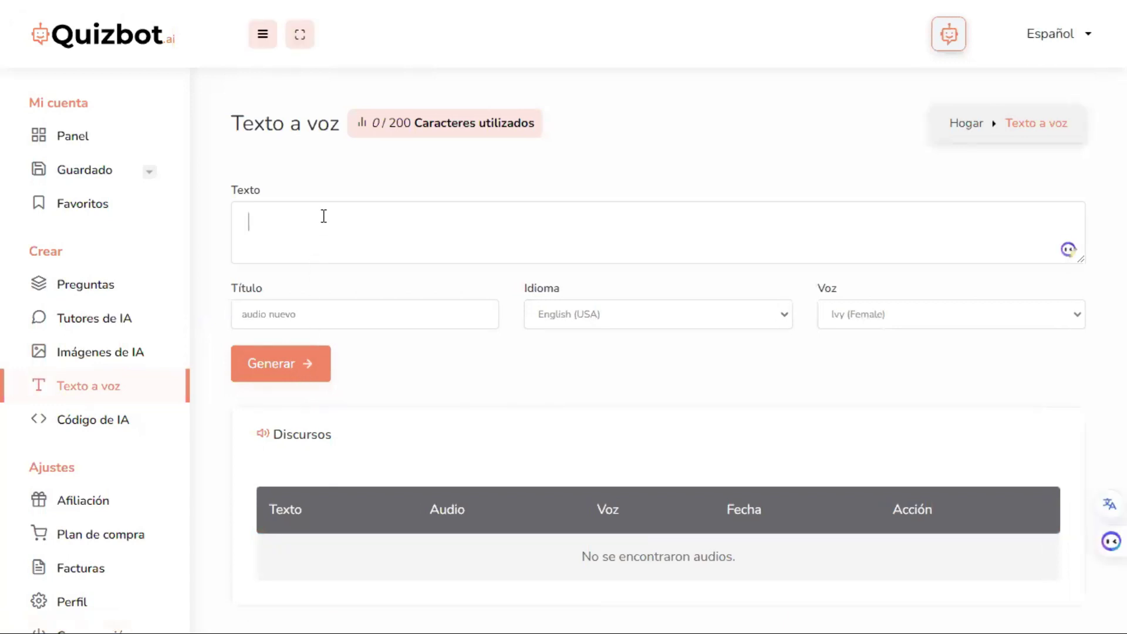
pyautogui.write('necesito i')
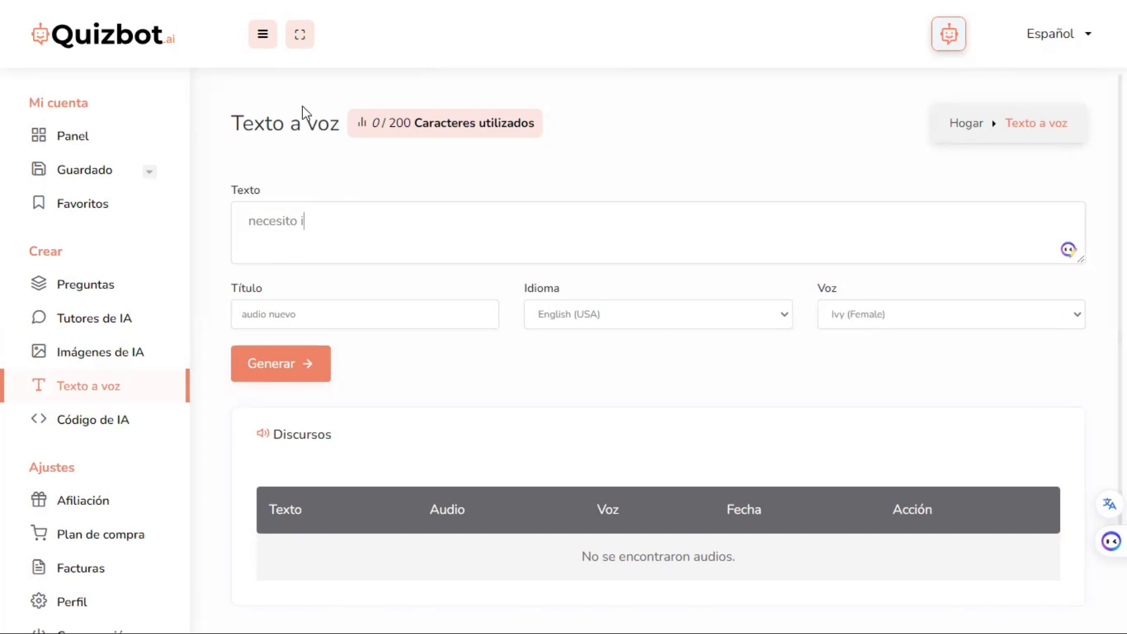
pyautogui.write('nformacion')
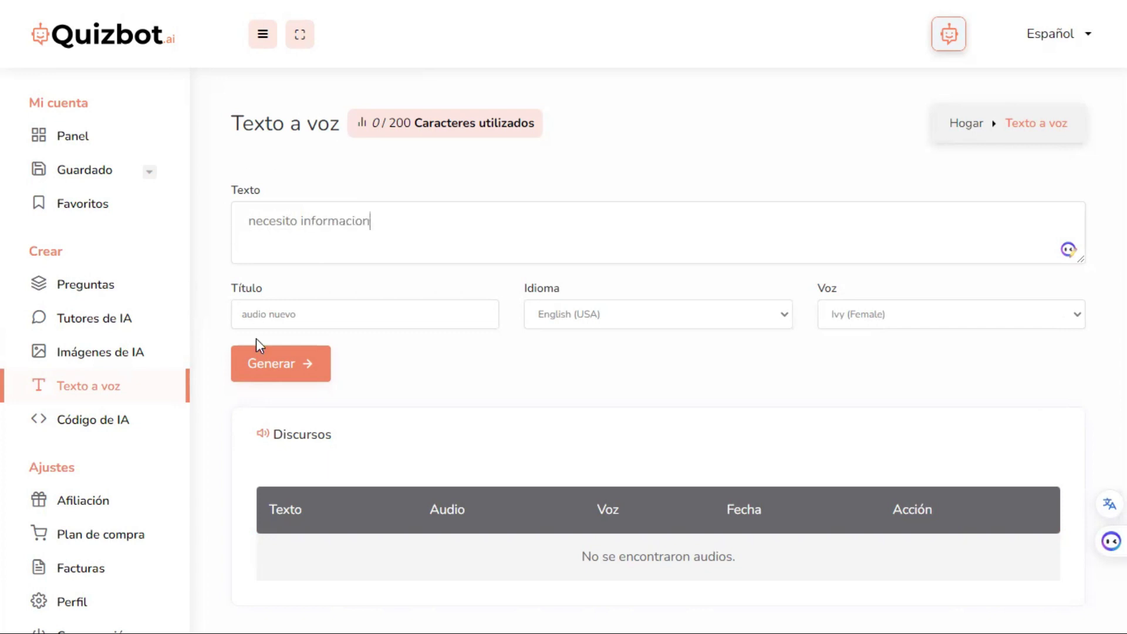
# Set the speech language to Portuguese (Brazil), generate the audio and play the resulting clip
pyautogui.click(779, 318)
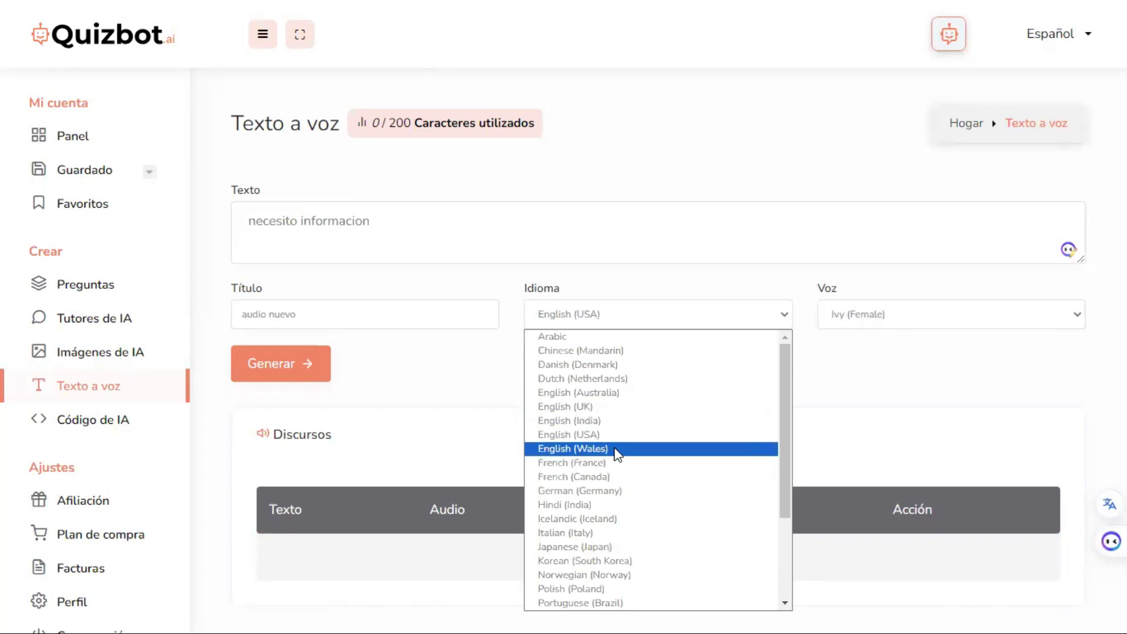
pyautogui.scroll(-3, 617, 428)
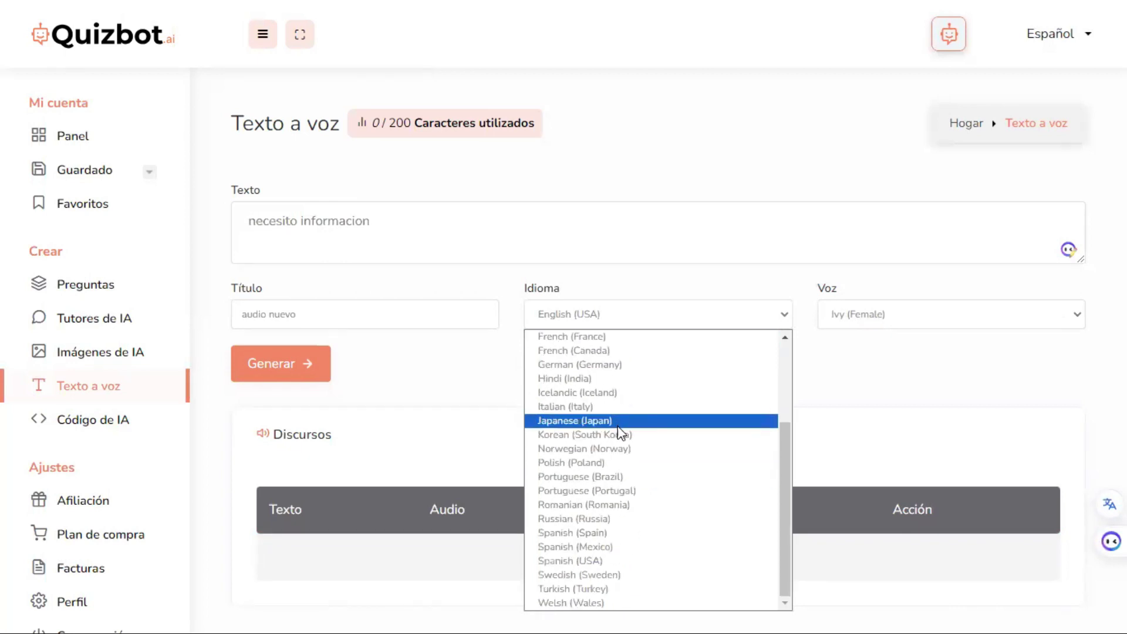
pyautogui.click(631, 482)
pyautogui.click(294, 375)
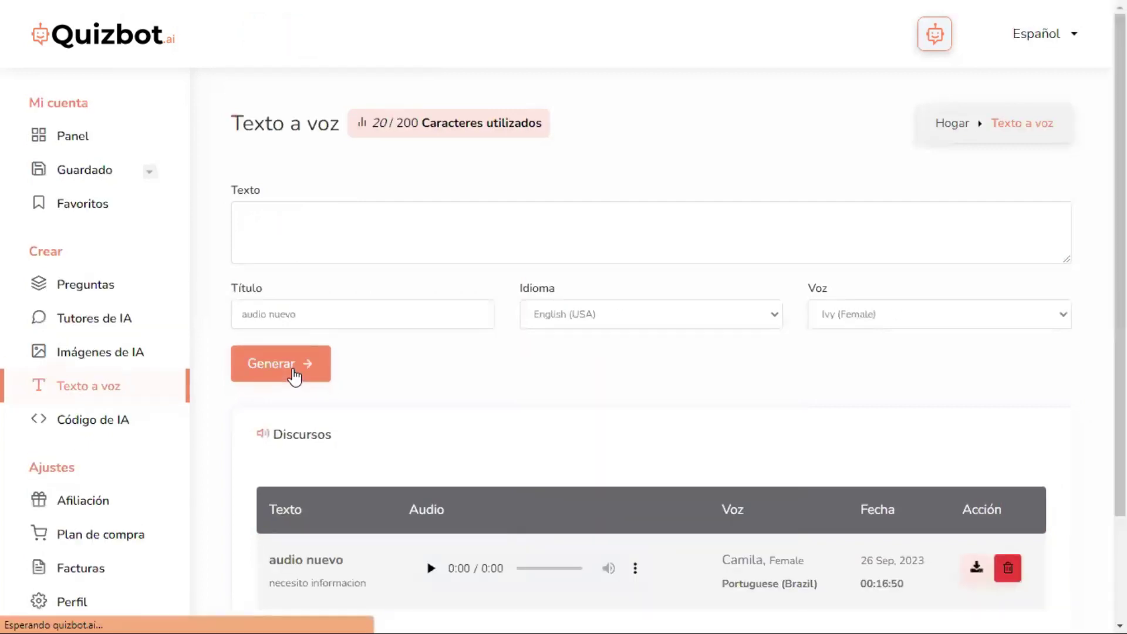
pyautogui.click(436, 571)
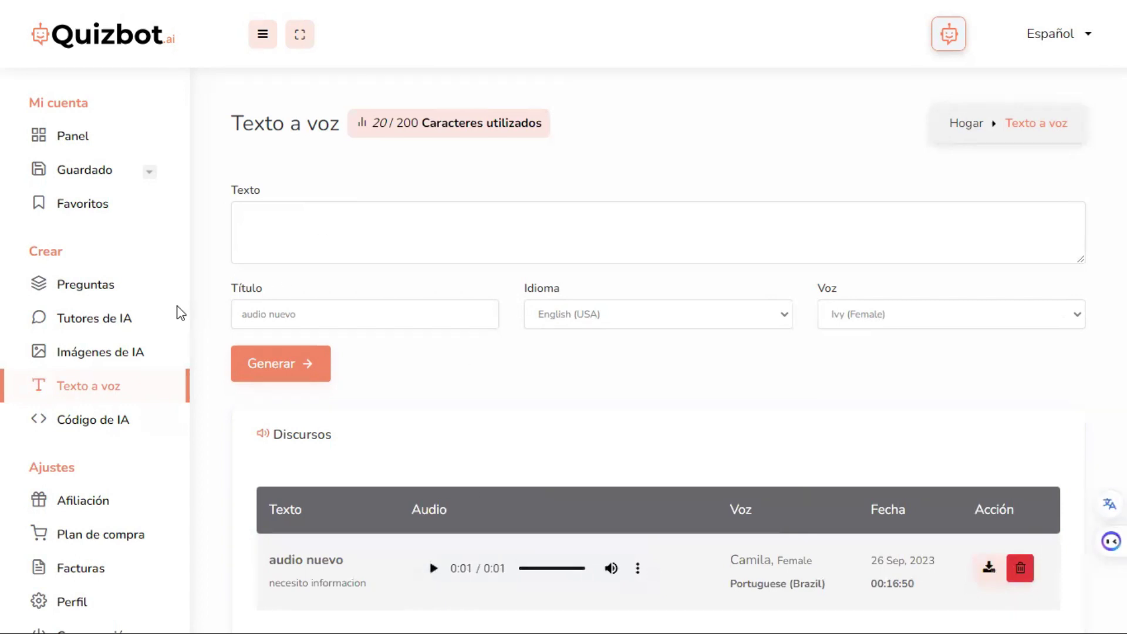
# Look over the Imágenes de IA page and the Abierto, Verdadero-Falso, Espacios en blanco, Cálculo, Mixto and Bloom's question templates
pyautogui.click(97, 359)
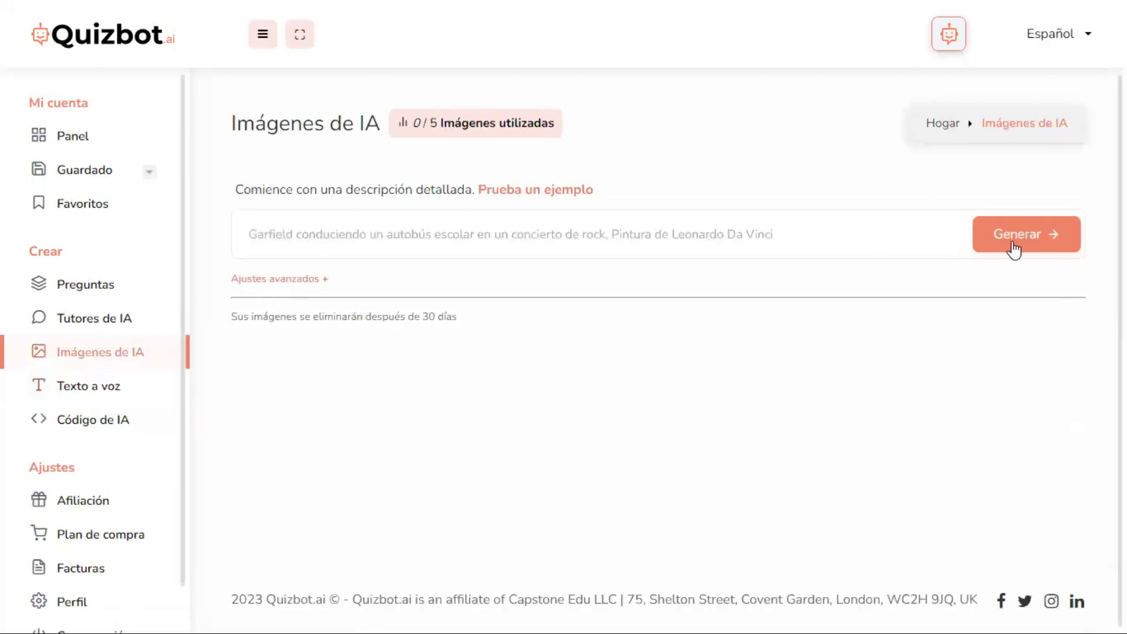
pyautogui.click(94, 287)
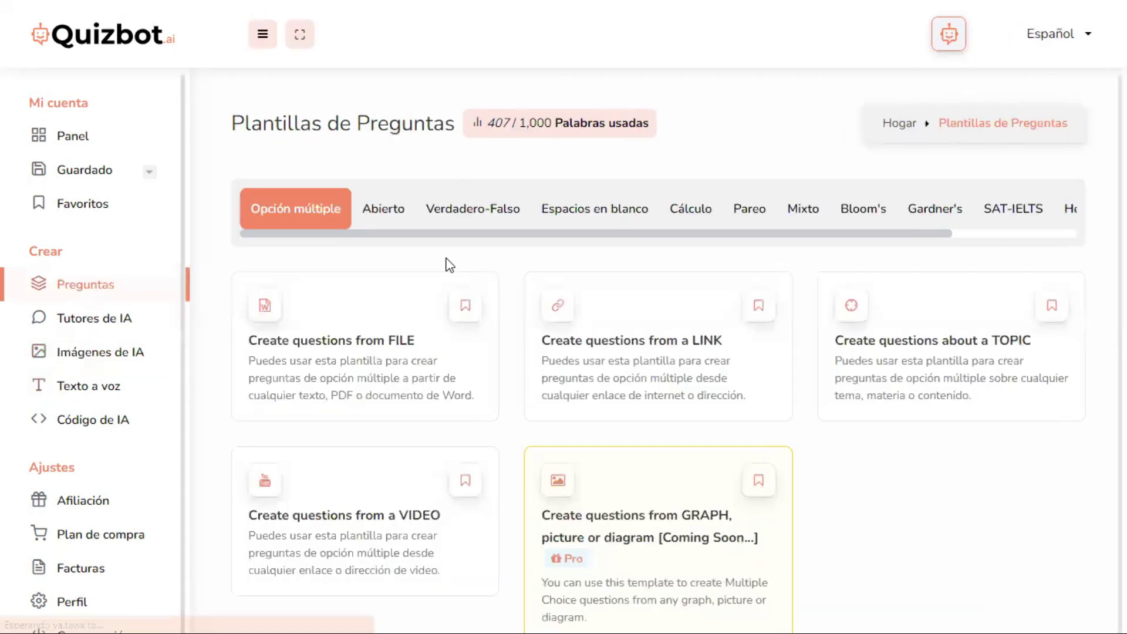
pyautogui.click(390, 220)
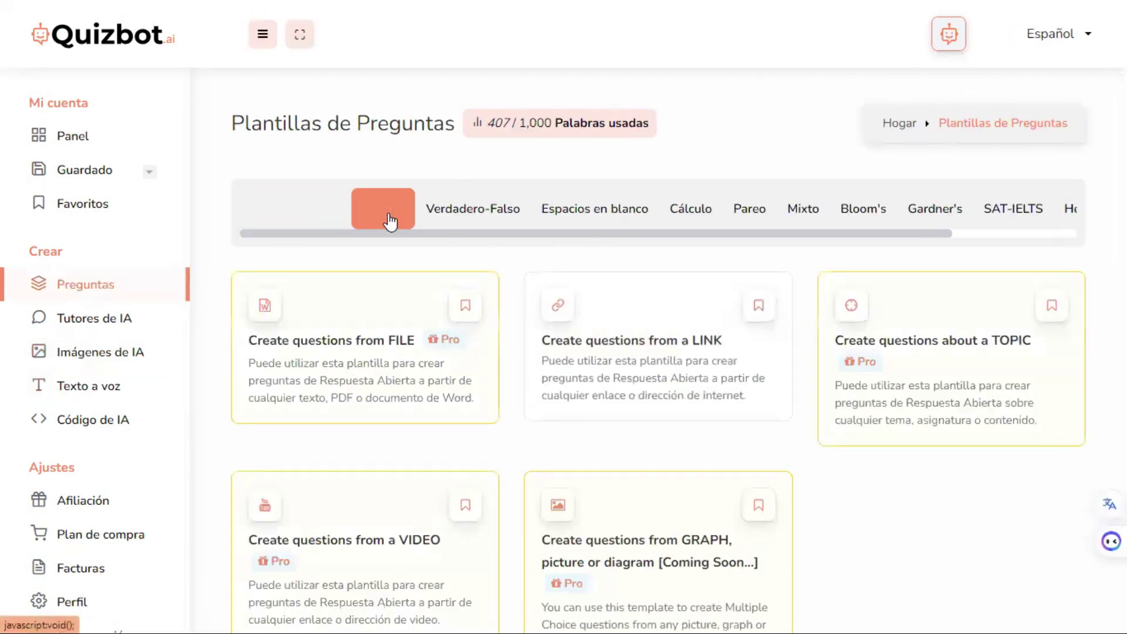
pyautogui.click(457, 216)
pyautogui.click(587, 216)
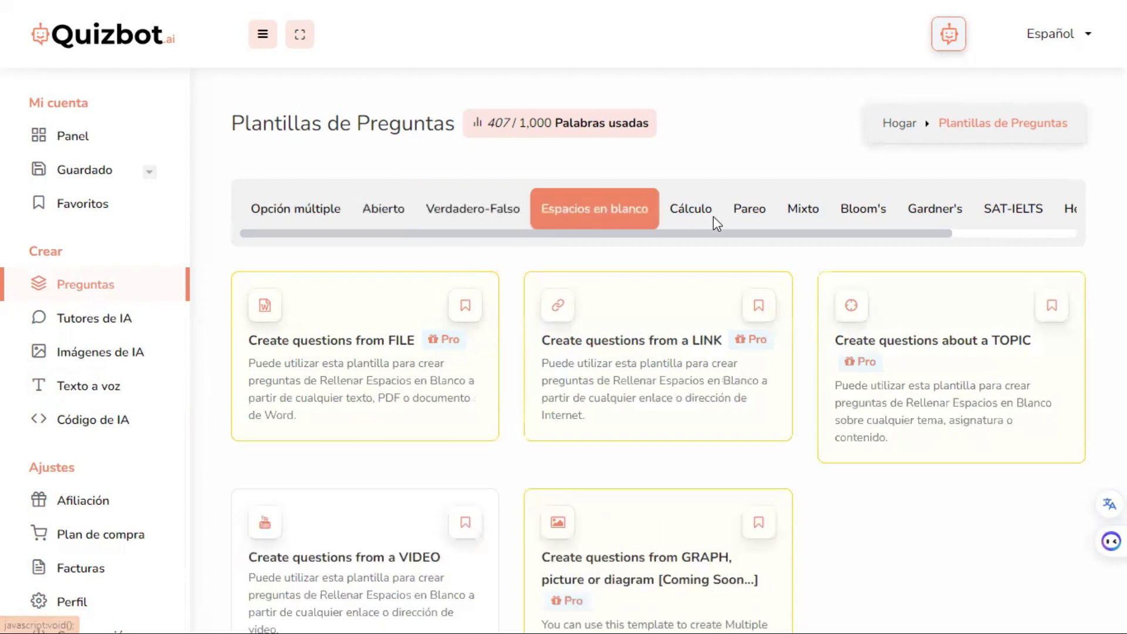
pyautogui.click(705, 221)
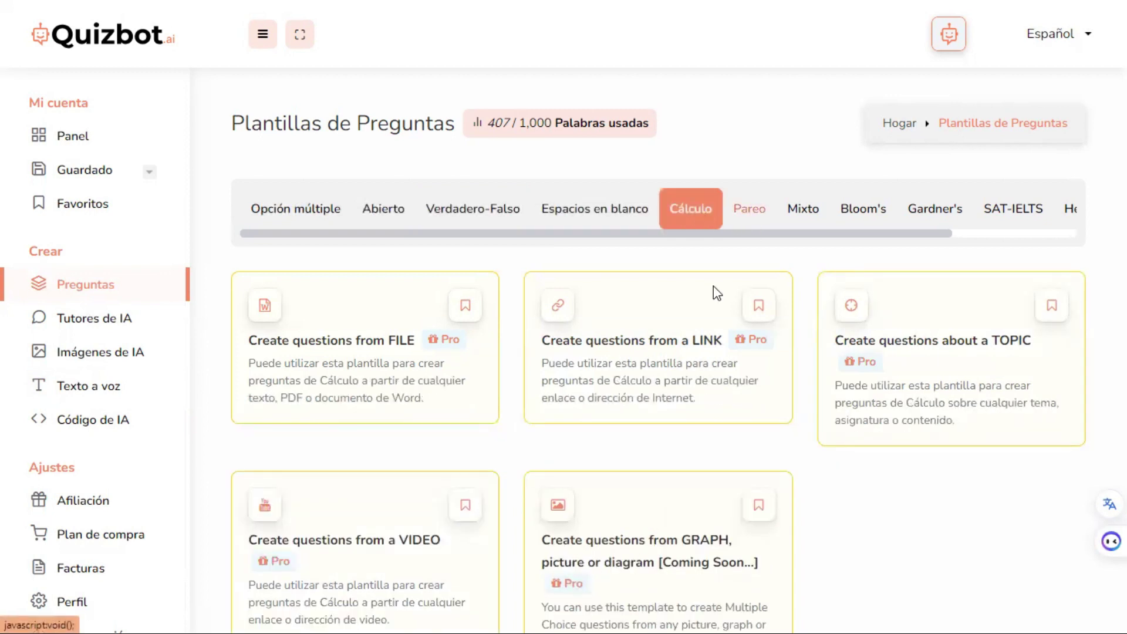
pyautogui.click(787, 216)
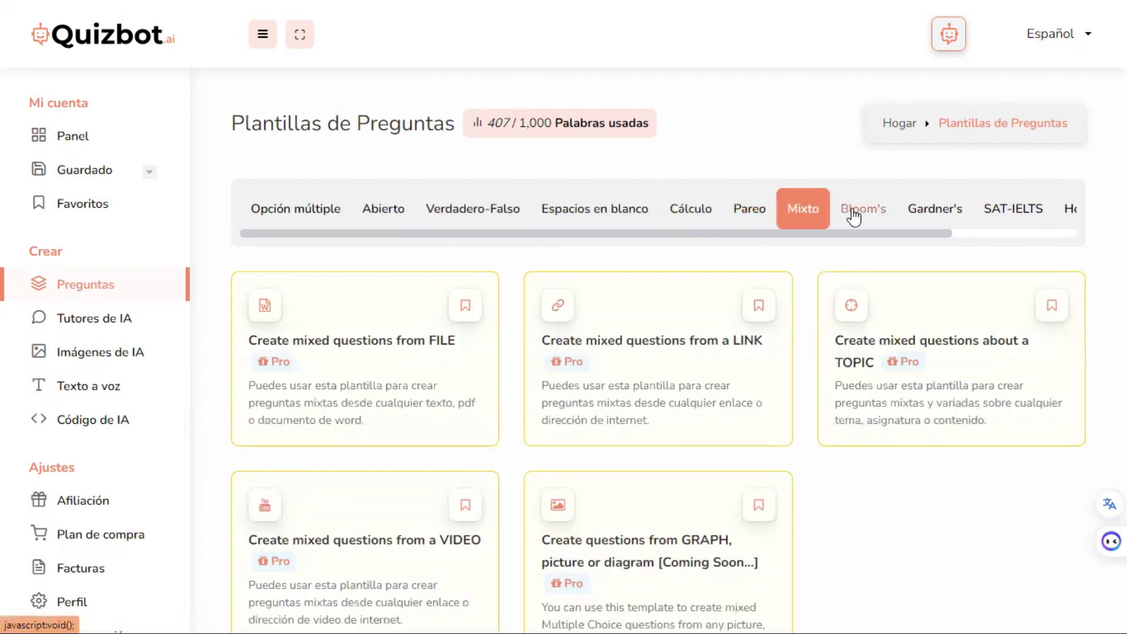
pyautogui.click(854, 217)
pyautogui.scroll(-3, 633, 352)
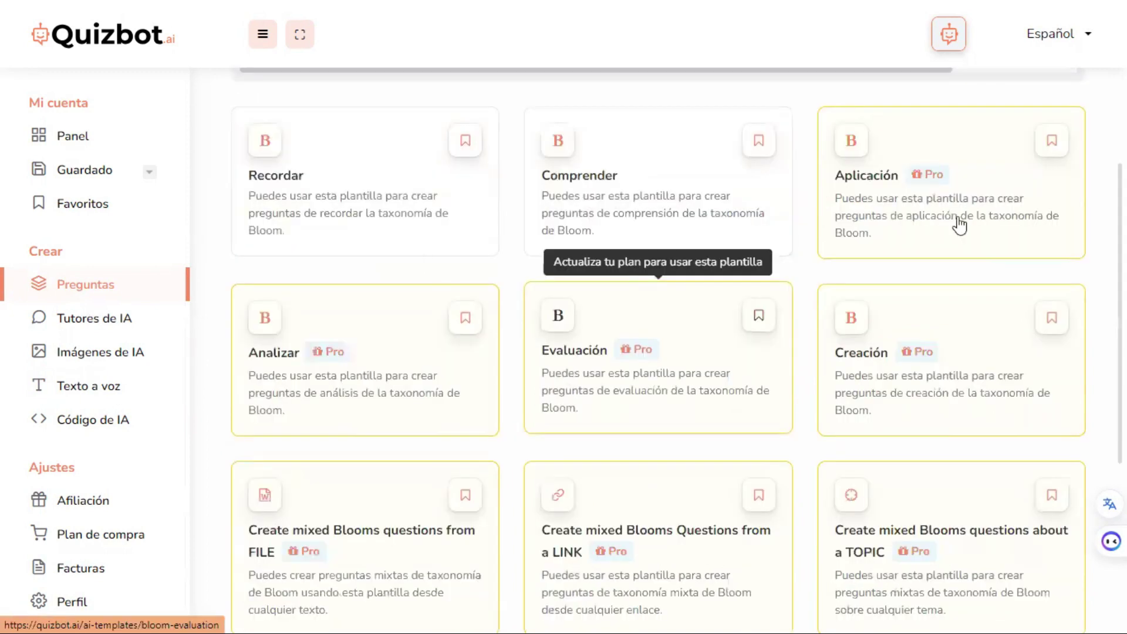
pyautogui.scroll(3, 957, 226)
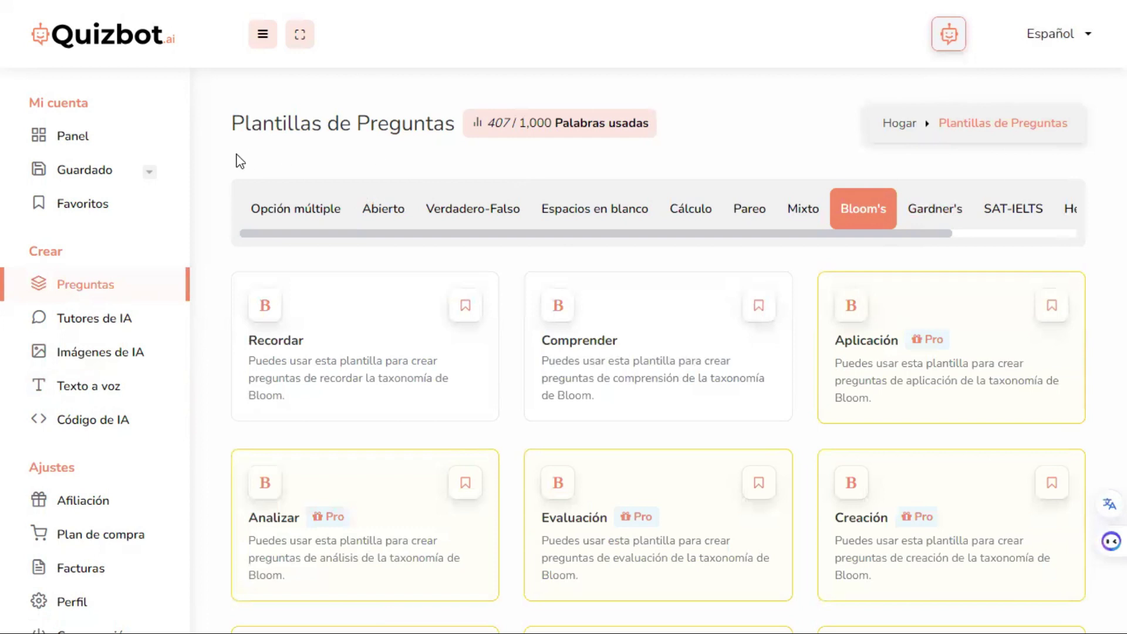